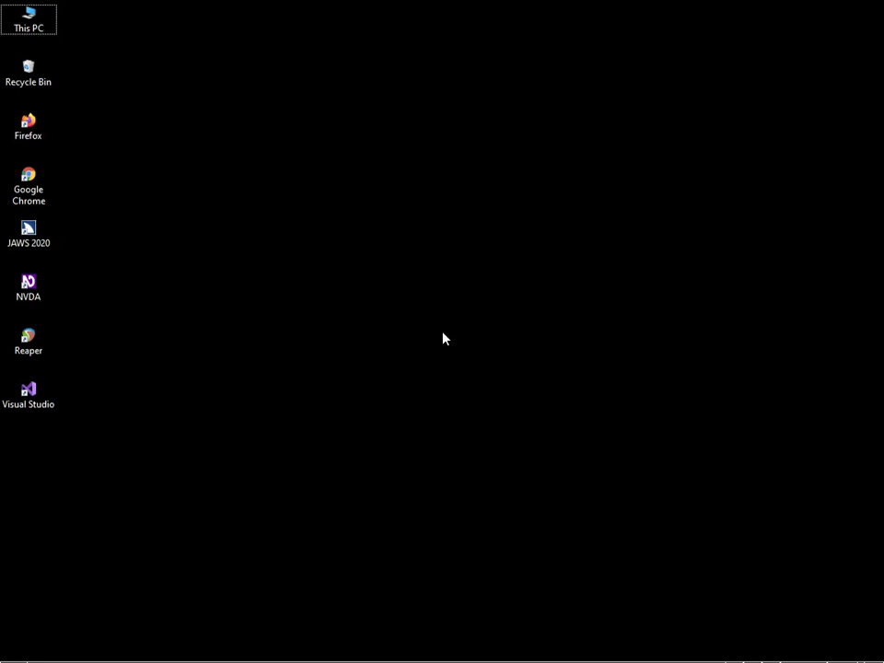
Launch Microsoft Word with the Run command "winword" and get a blank document ready.
key("super")
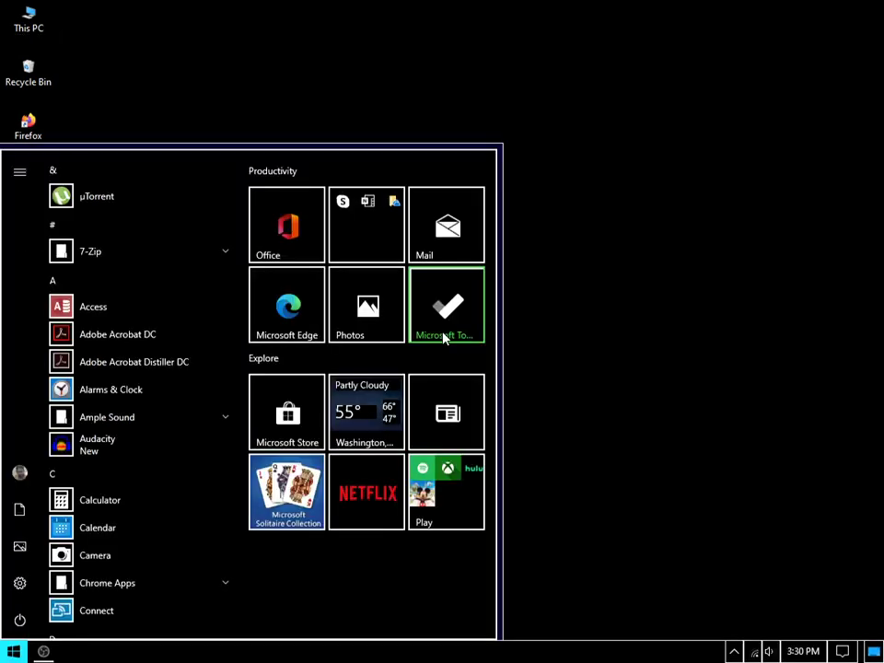
type("word")
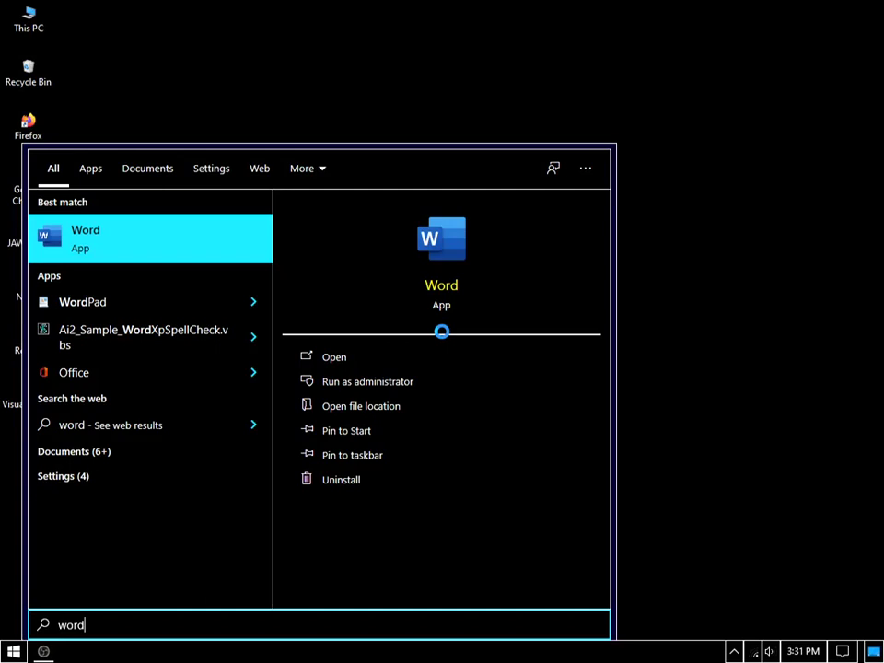
key("super+r")
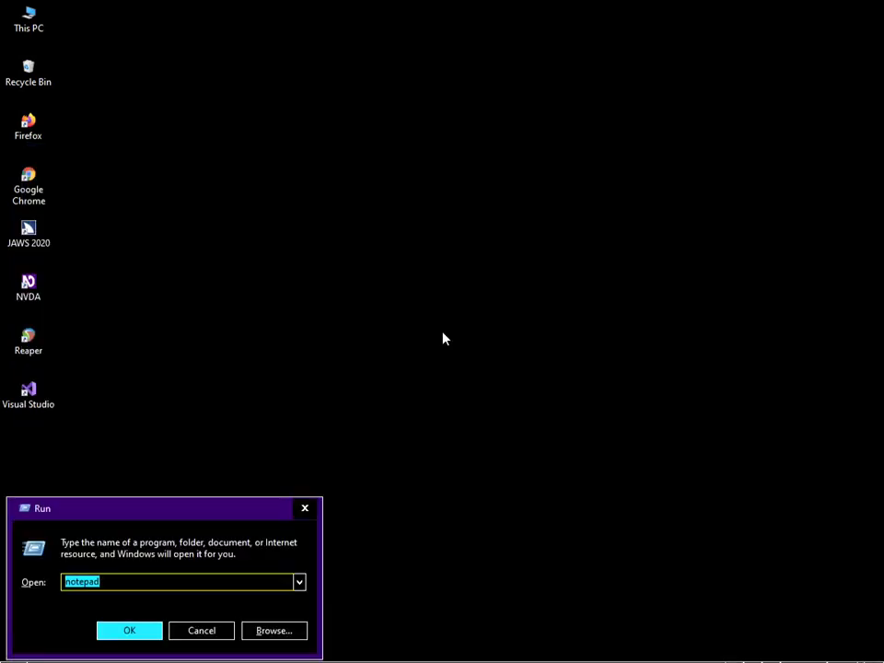
type("w")
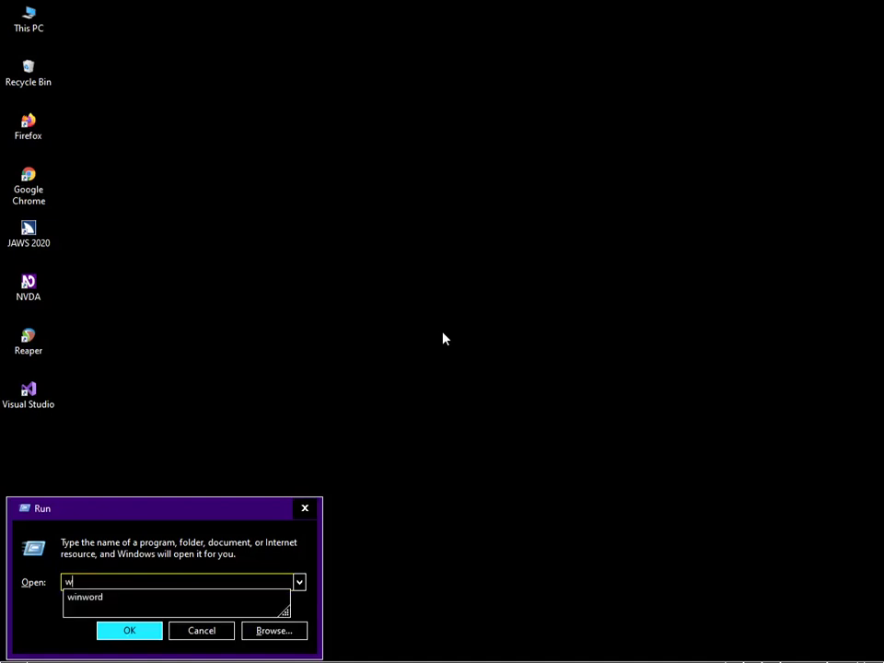
type("inword")
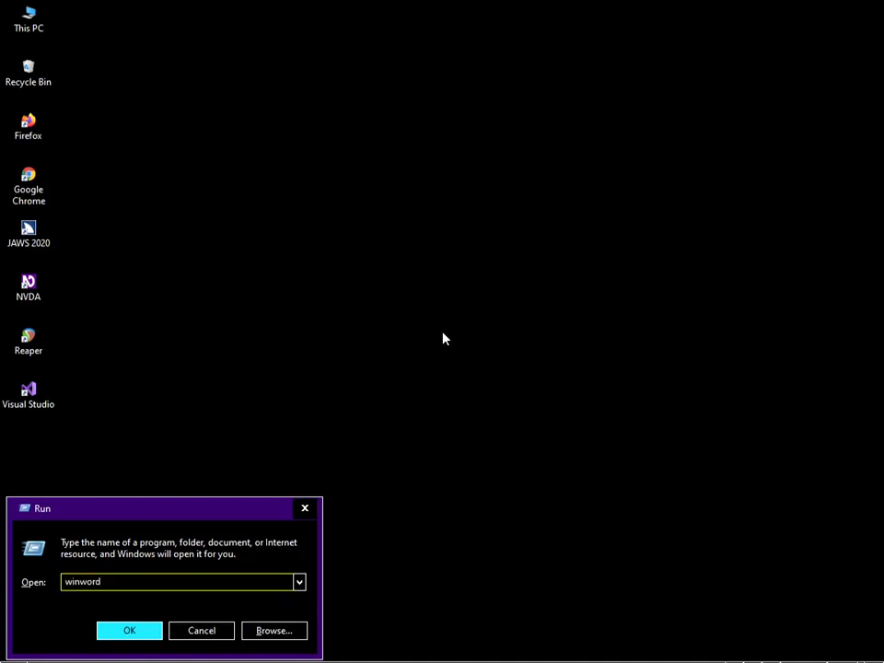
key("Return")
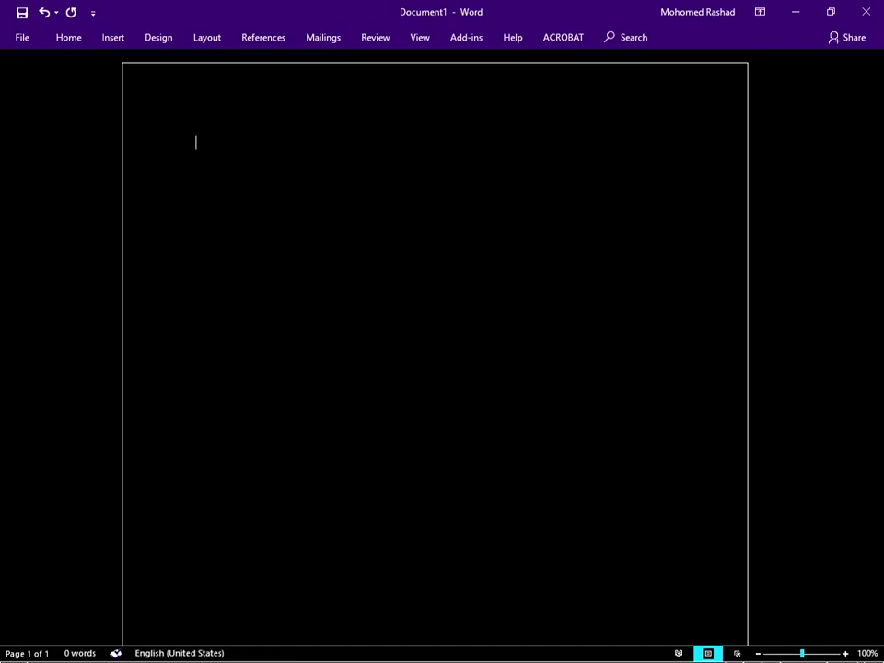
Enter "Hello and welcome to this tutorial on Microsoft Word 2016." as the first line of the document.
type("Hello")
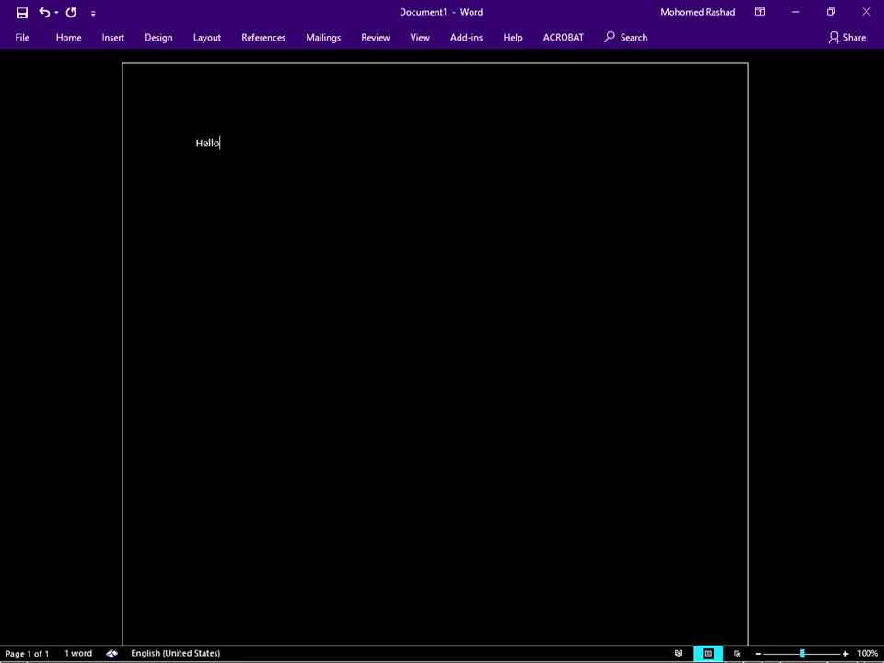
type(" and welcome")
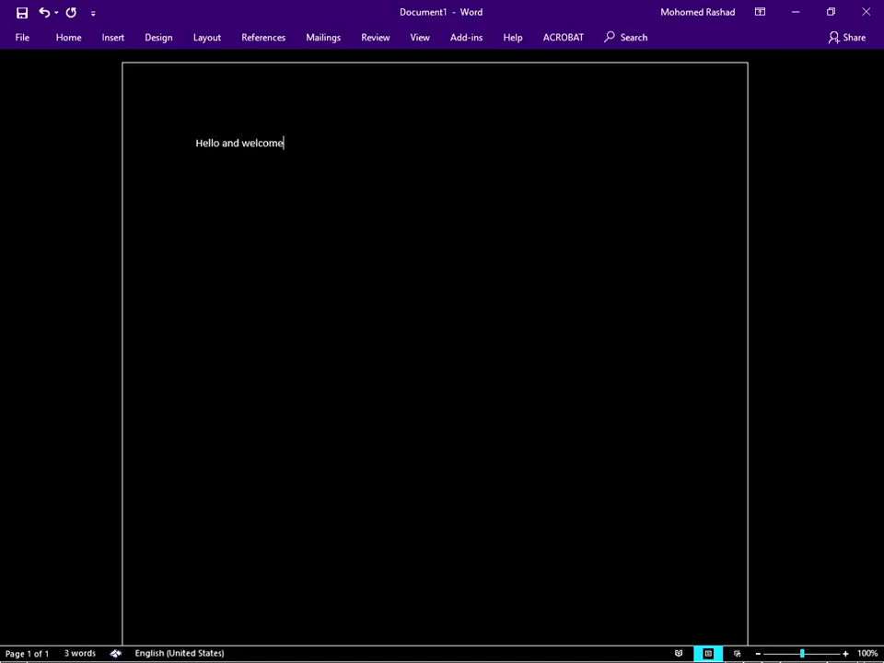
type(" to this tutorial on ")
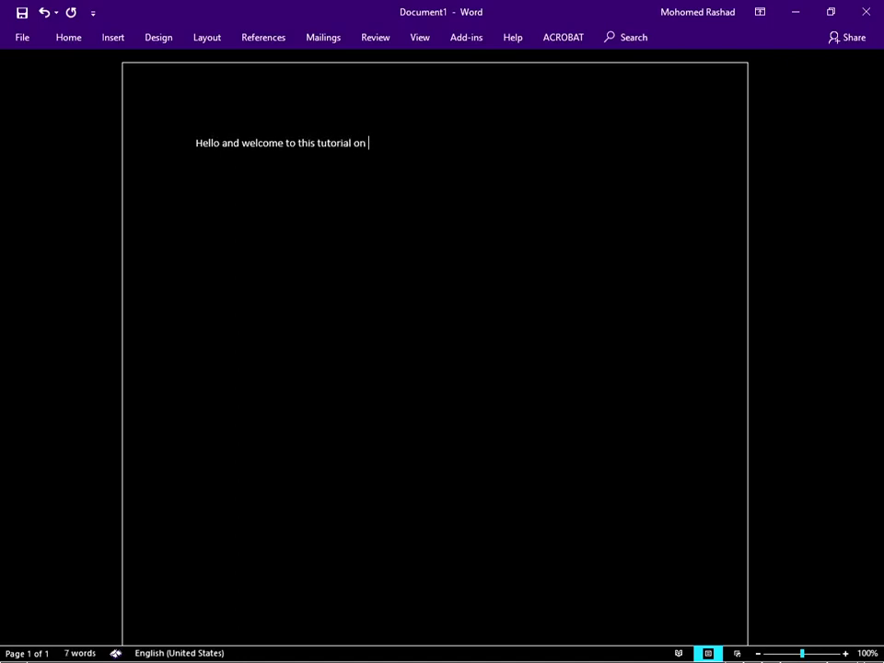
type("Microsoft Word 2")
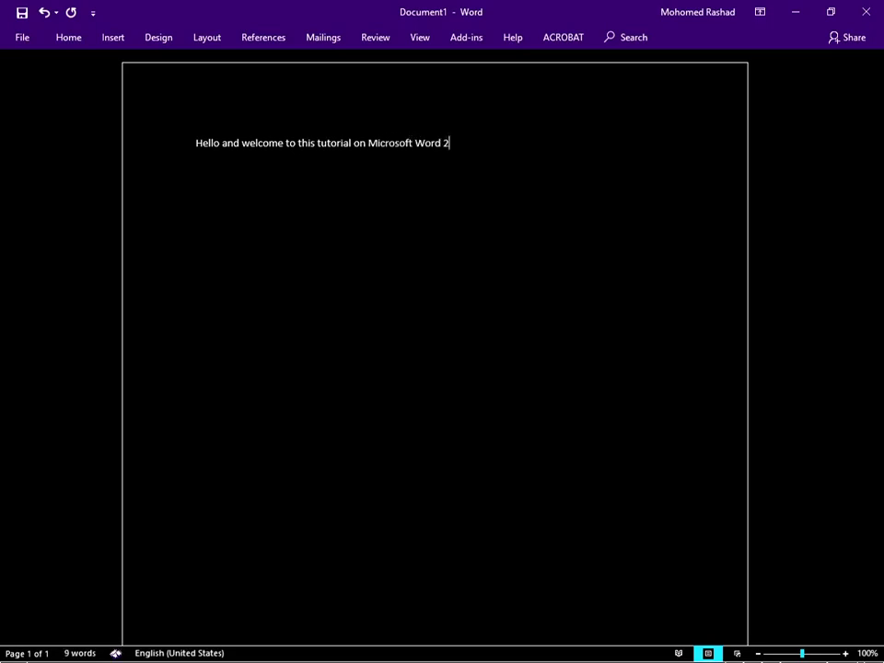
type("016")
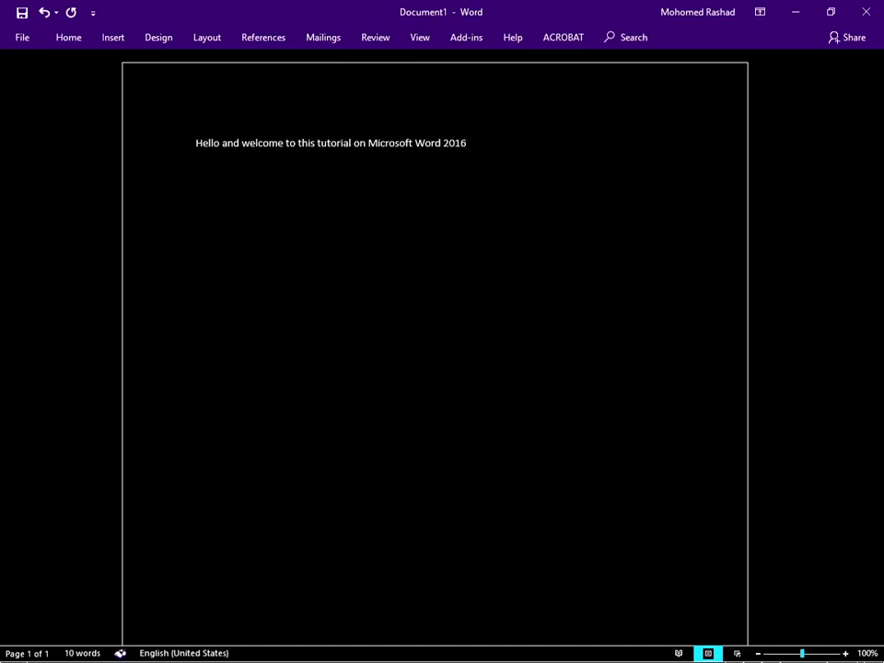
type(".")
Add a second paragraph reading "The quick brown fox jumps over the lazy dog.".
key("Return")
left_click(196, 143)
left_click(196, 166)
type("The quc")
key("ctrl+shift+Left")
type("quick ")
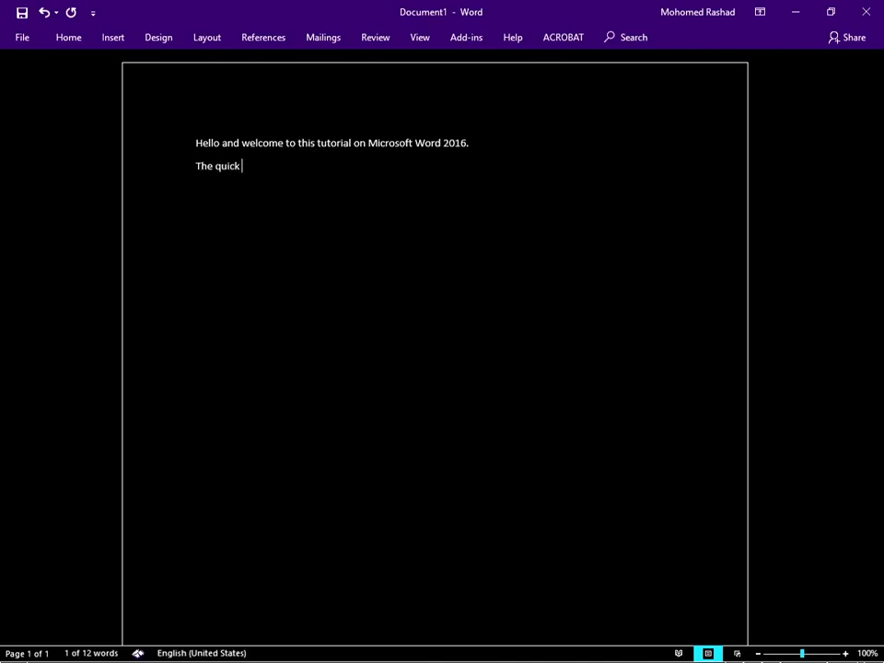
type("brown fox u")
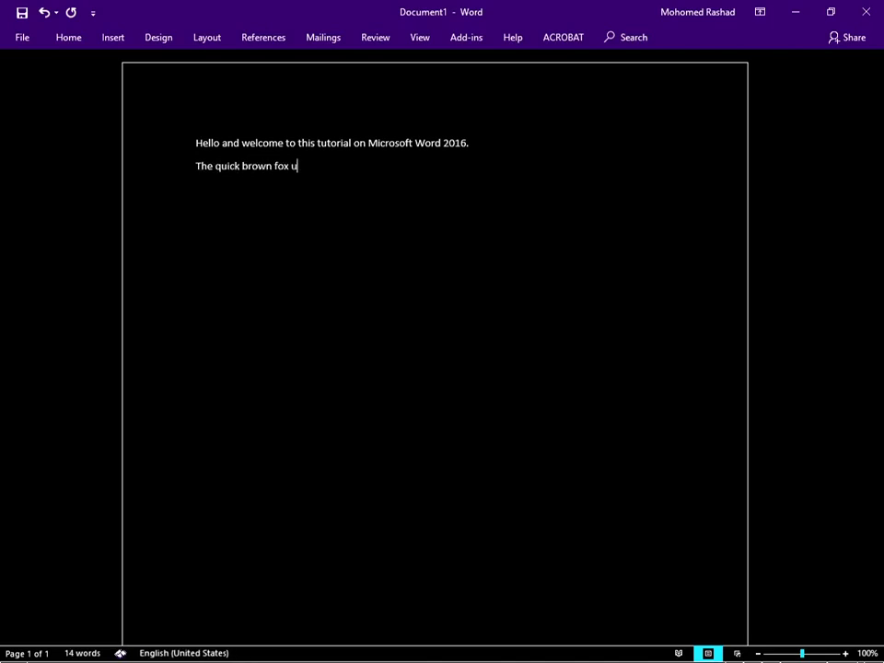
key("BackSpace")
type("jumps over the lazy dog.")
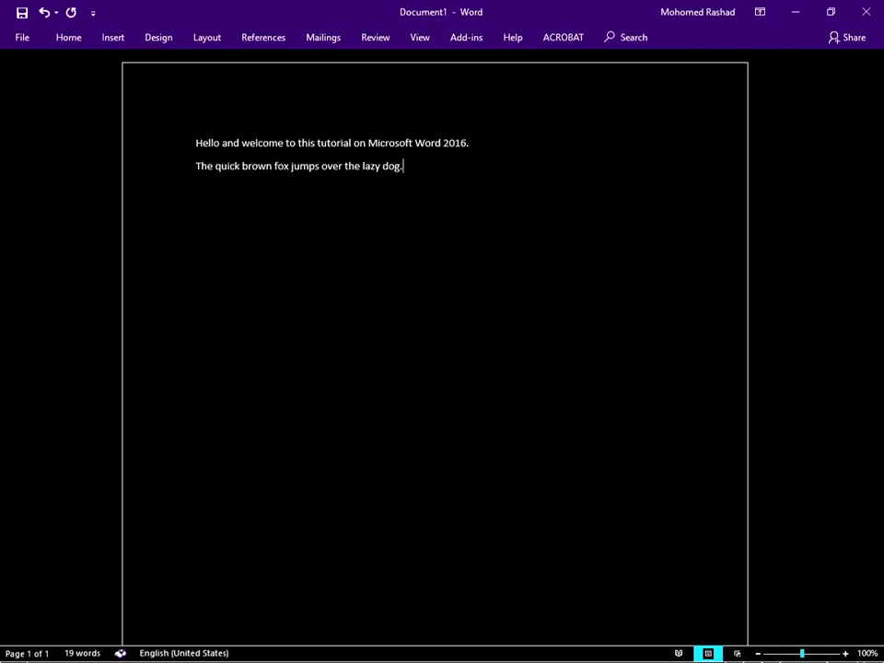
Set the font size of the first paragraph, the welcome sentence, to 24.
left_click(195, 143)
key("shift+Down")
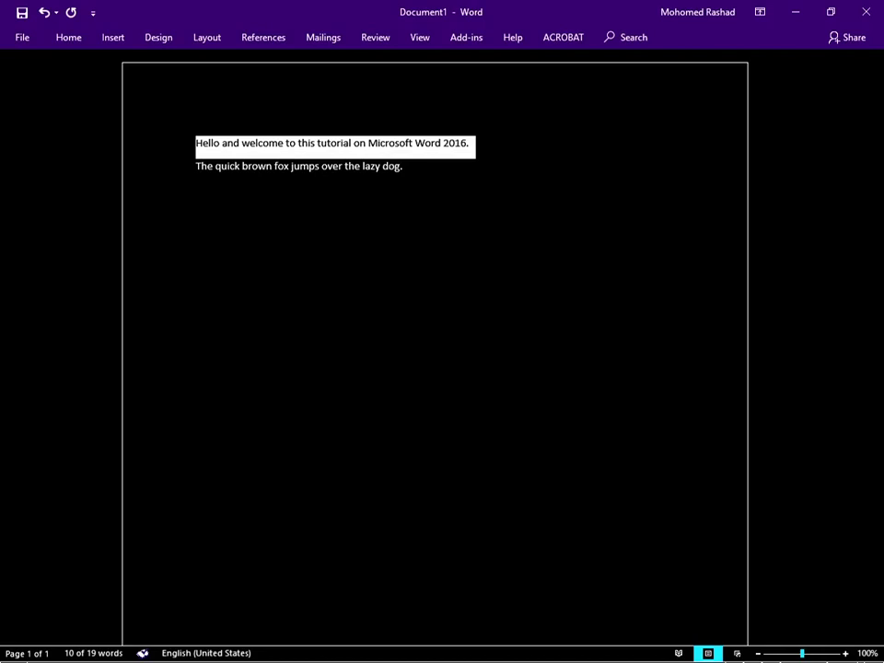
key("alt")
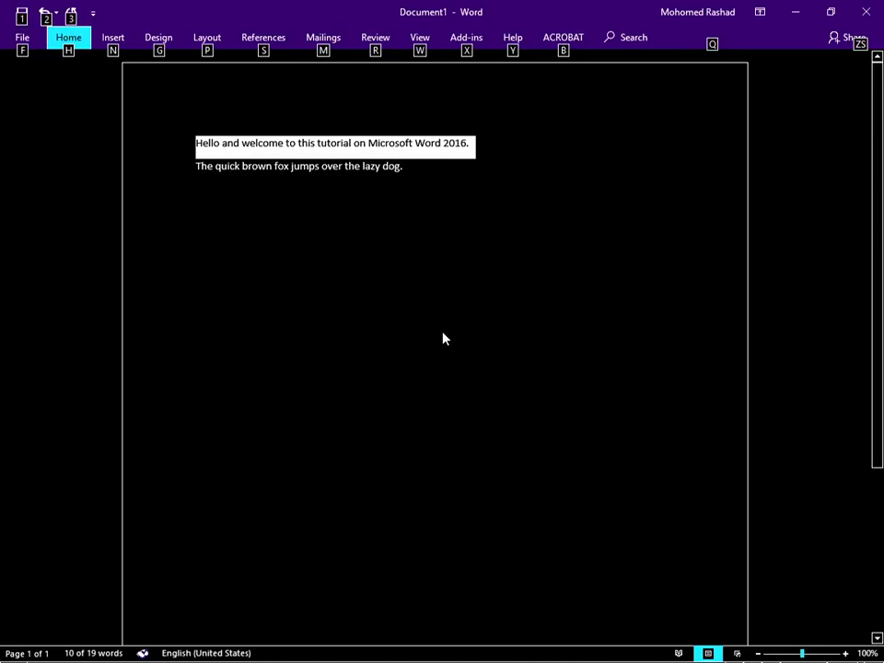
key("h")
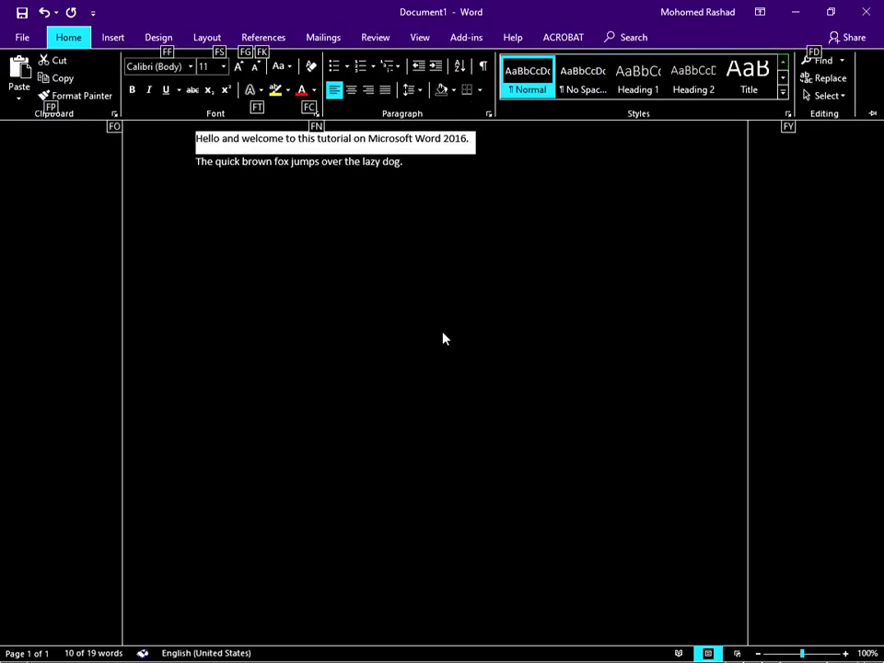
key("f")
key("s")
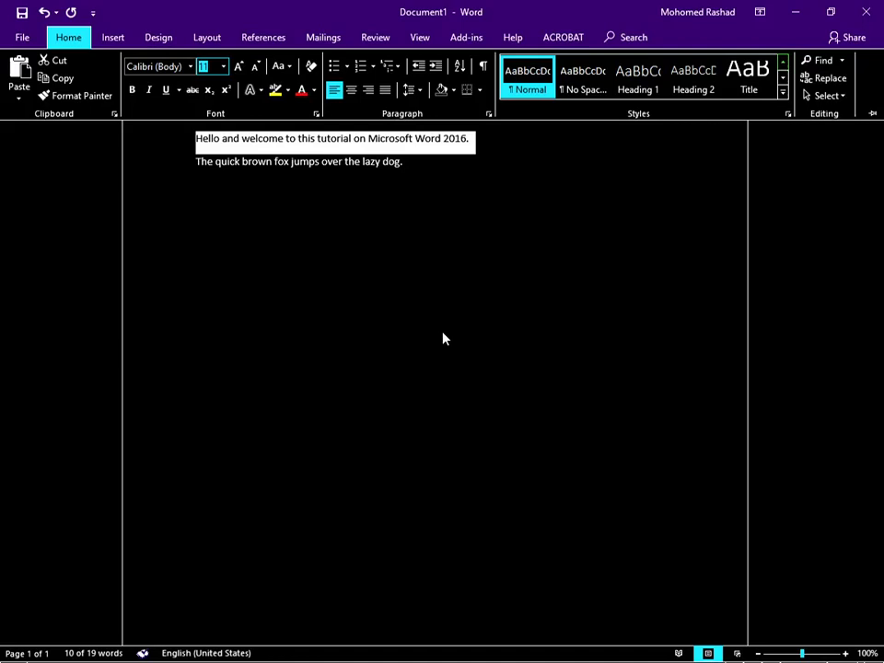
key("alt+Down")
key("Down")
key("Down")
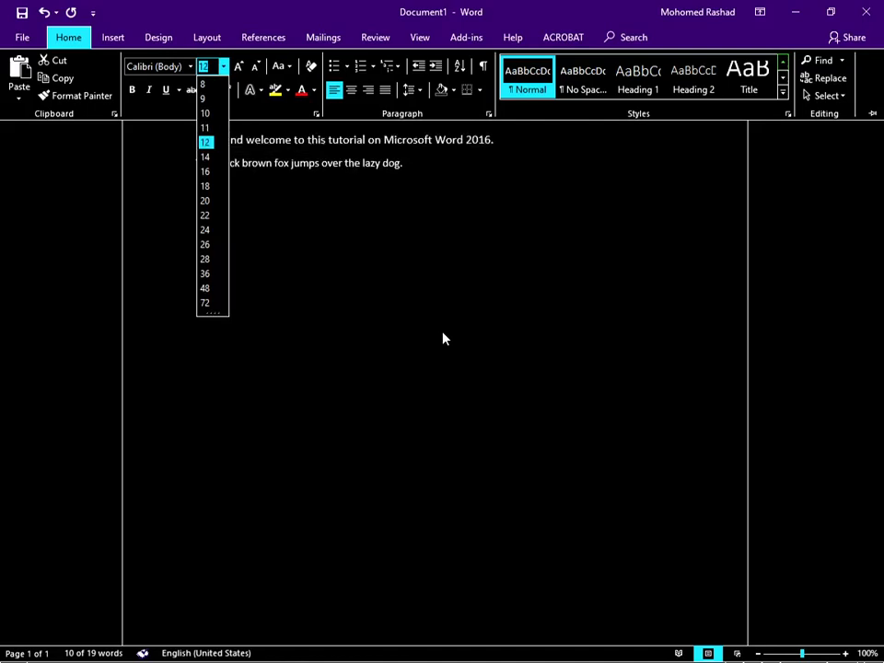
key("Down")
key("Down")
key("Down")
key("Down")
key("Down")
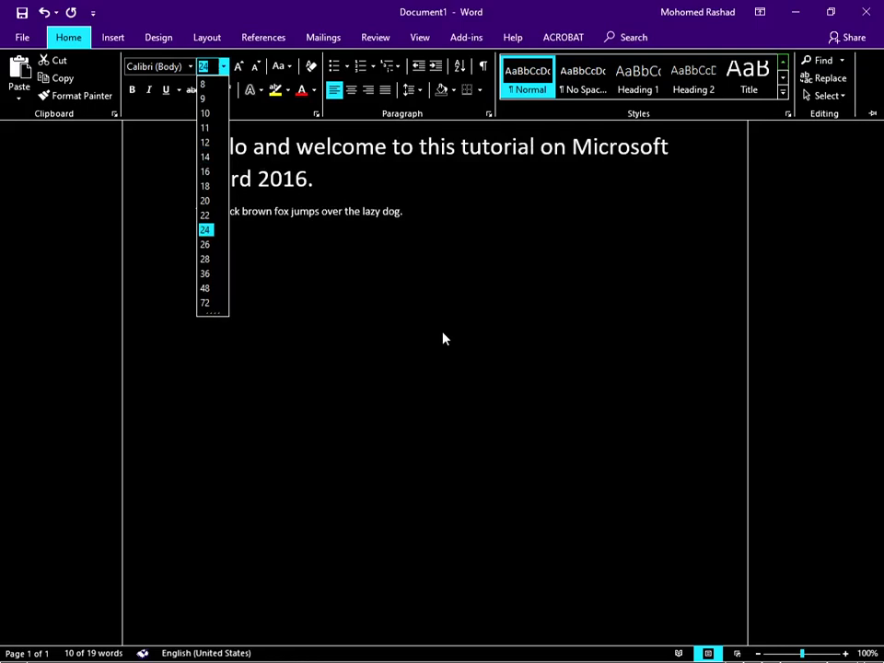
key("Return")
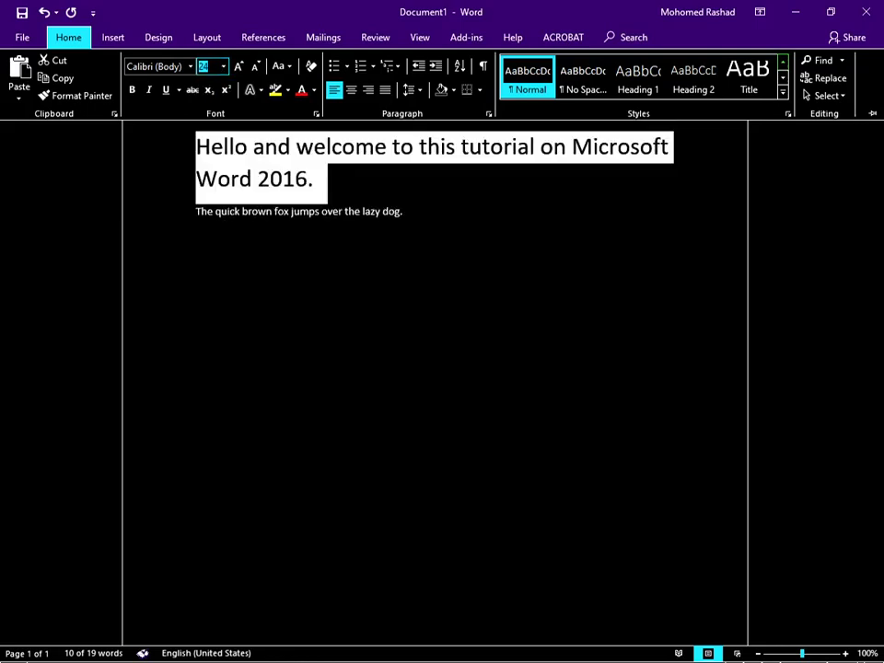
key("alt+Down")
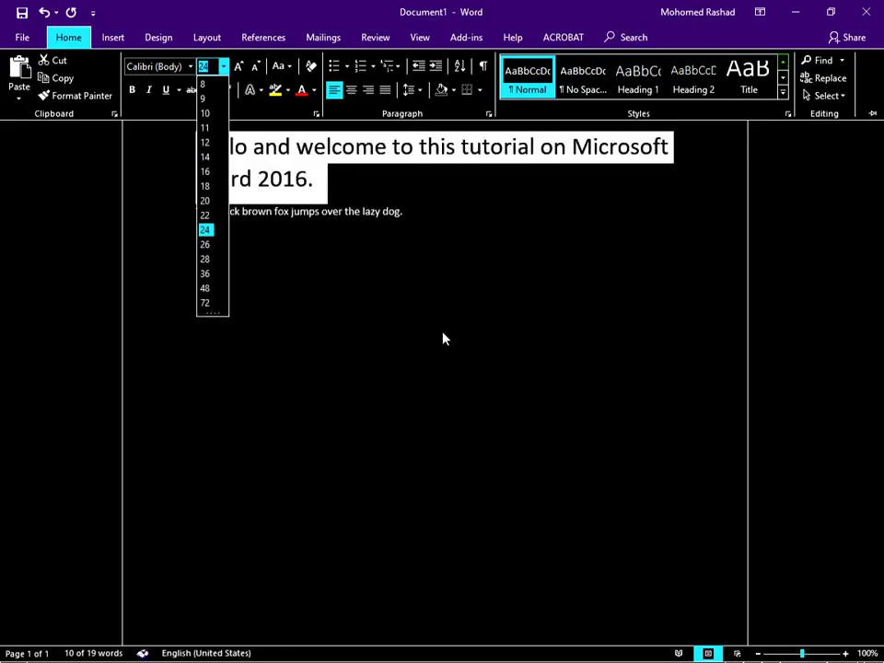
key("Down")
key("Up")
key("Escape")
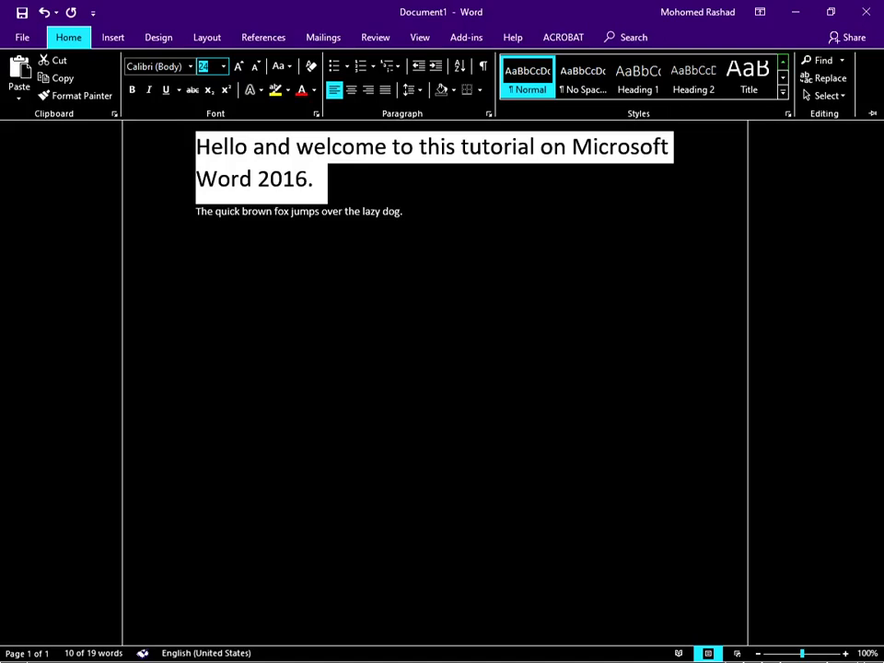
Collapse the ribbon and insert two empty paragraphs above the welcome sentence at the start of the document.
key("ctrl+F1")
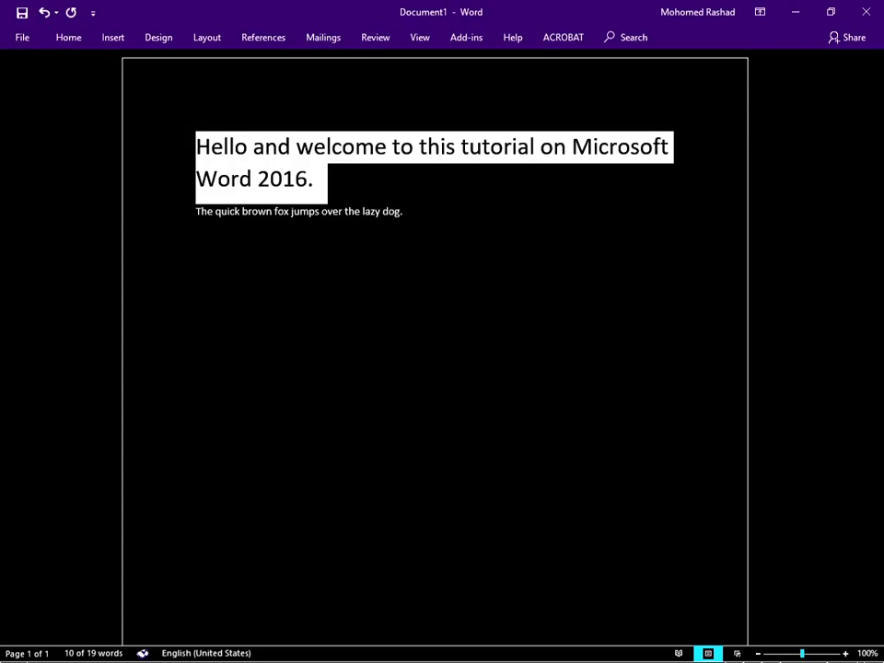
left_click(327, 211)
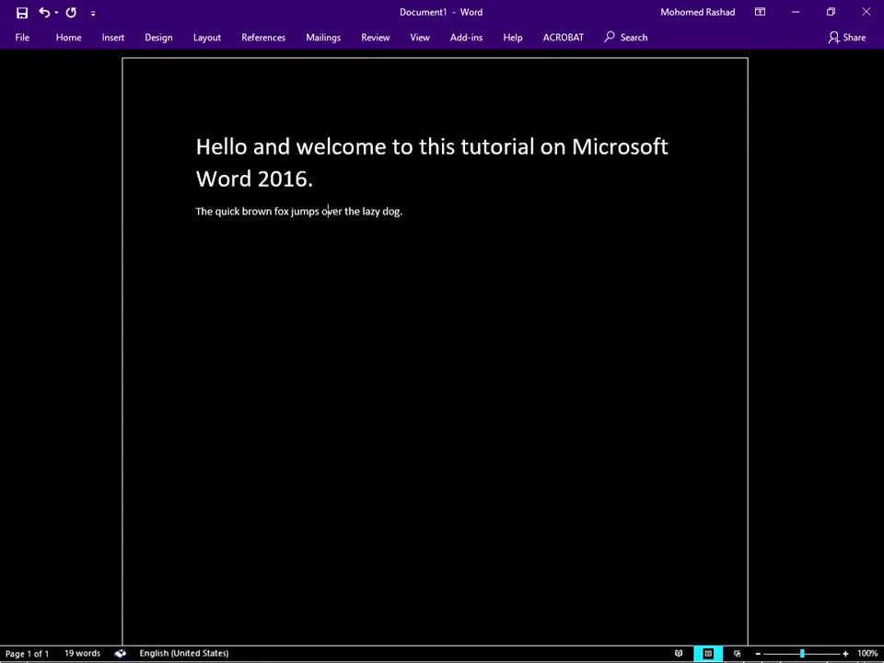
key("ctrl+Home")
key("Return")
key("Up")
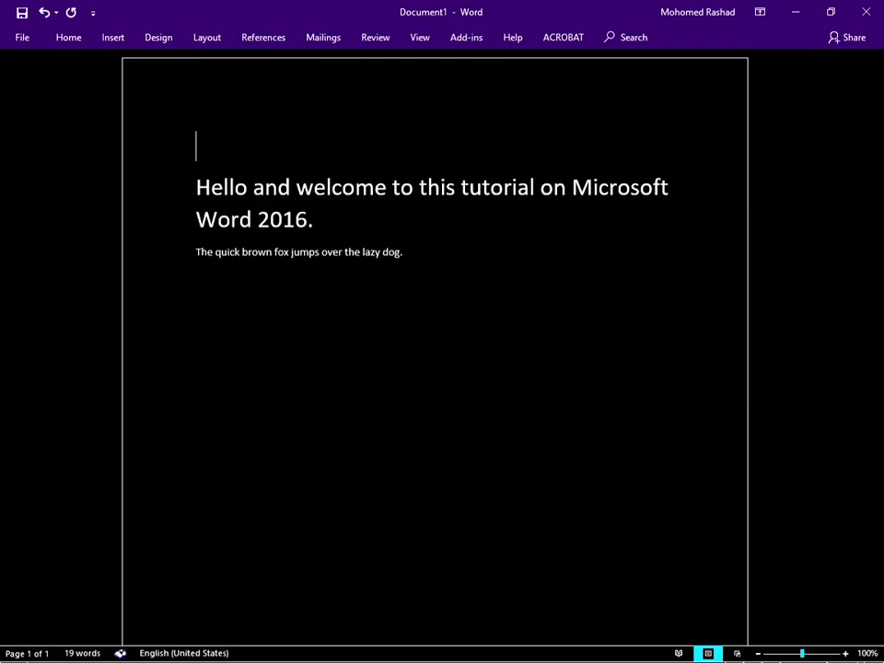
key("Return")
key("Up")
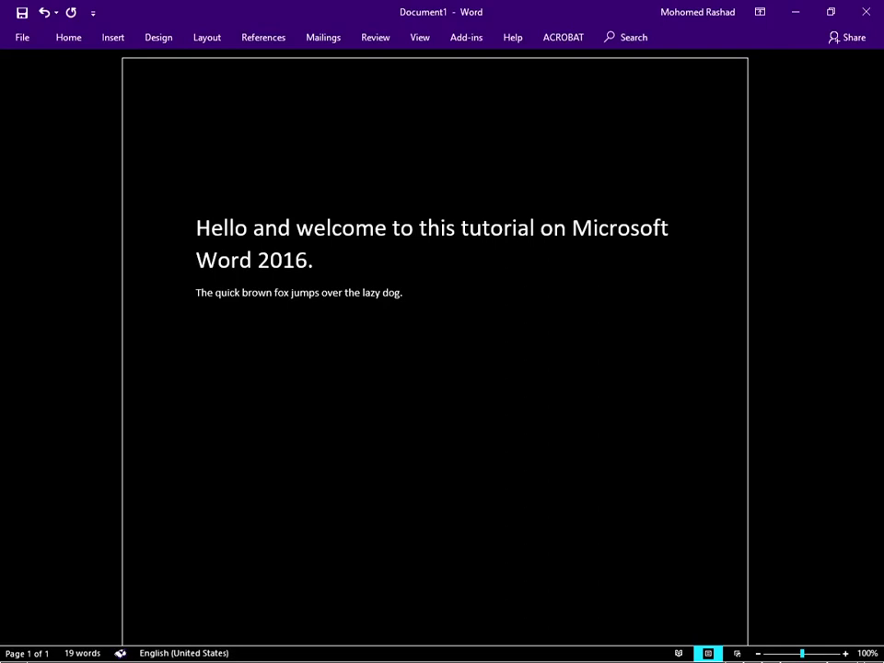
Enter "Introduction" as the title in the empty first line of the document.
type("Intru")
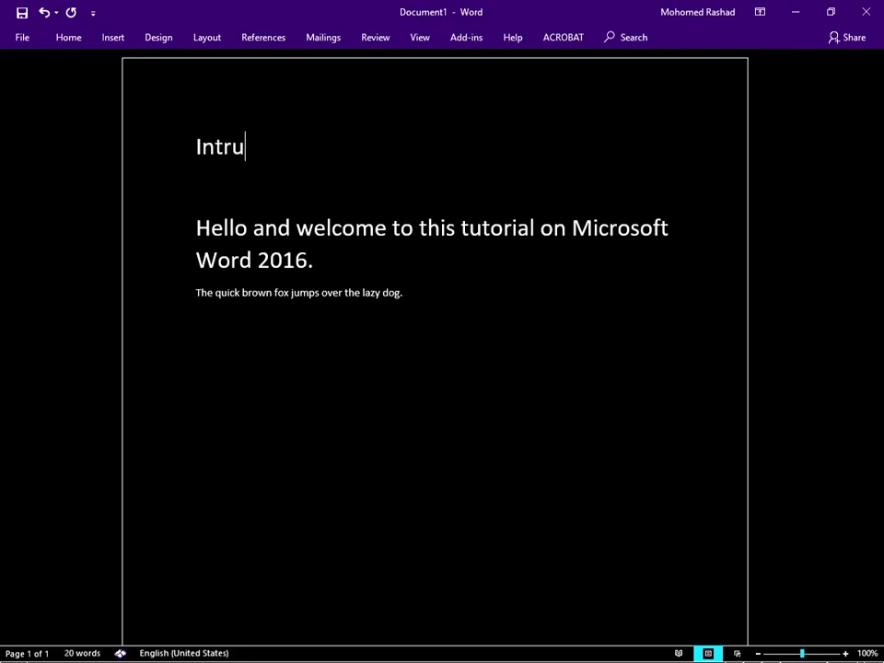
key("BackSpace")
type("oduction")
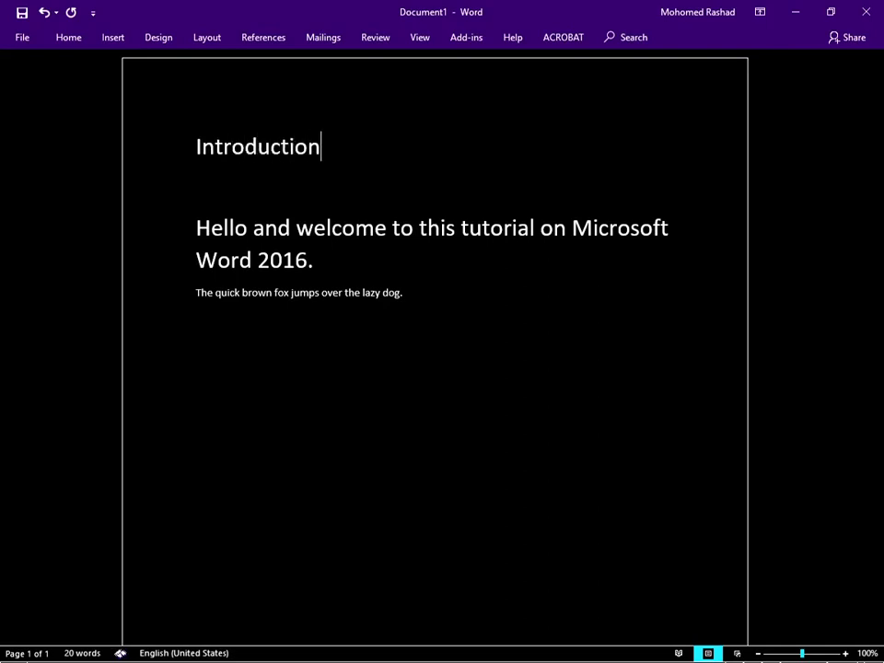
Center the "Introduction" title on the page.
left_click(196, 146)
key("ctrl+shift+Right")
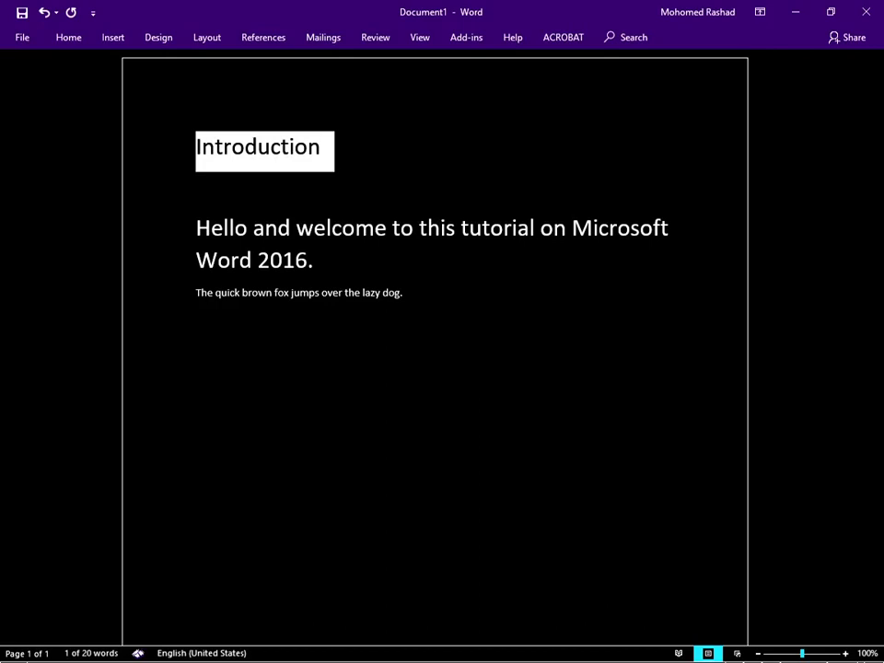
key("ctrl+e")
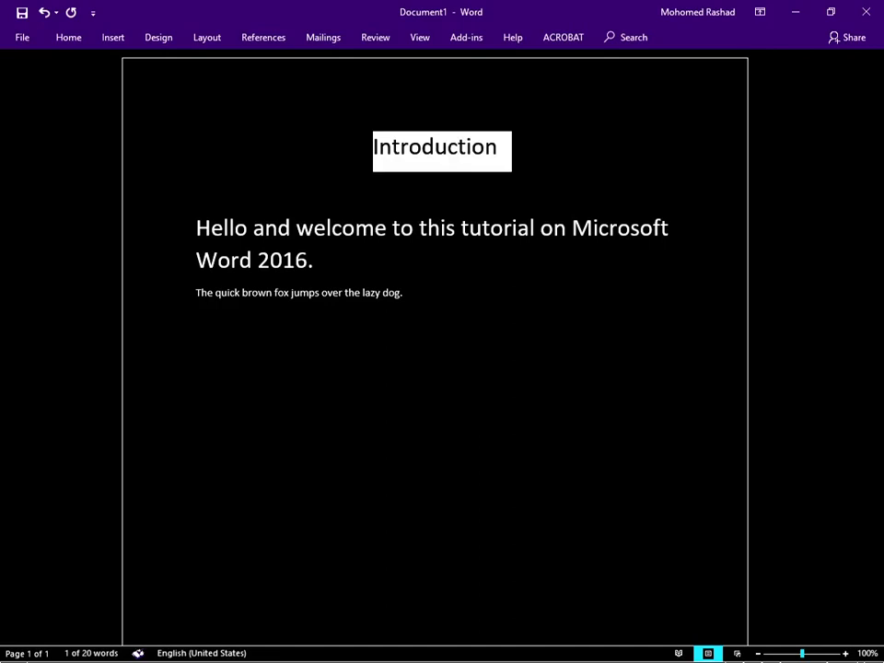
Try left and right alignment on the "Introduction" title, returning it to centered after each one.
key("ctrl+l")
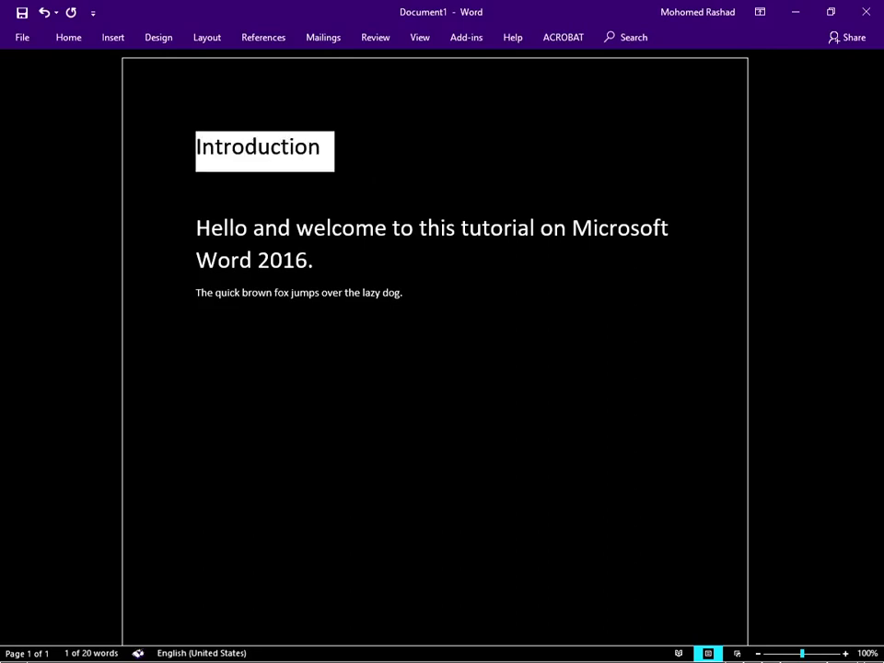
key("ctrl+e")
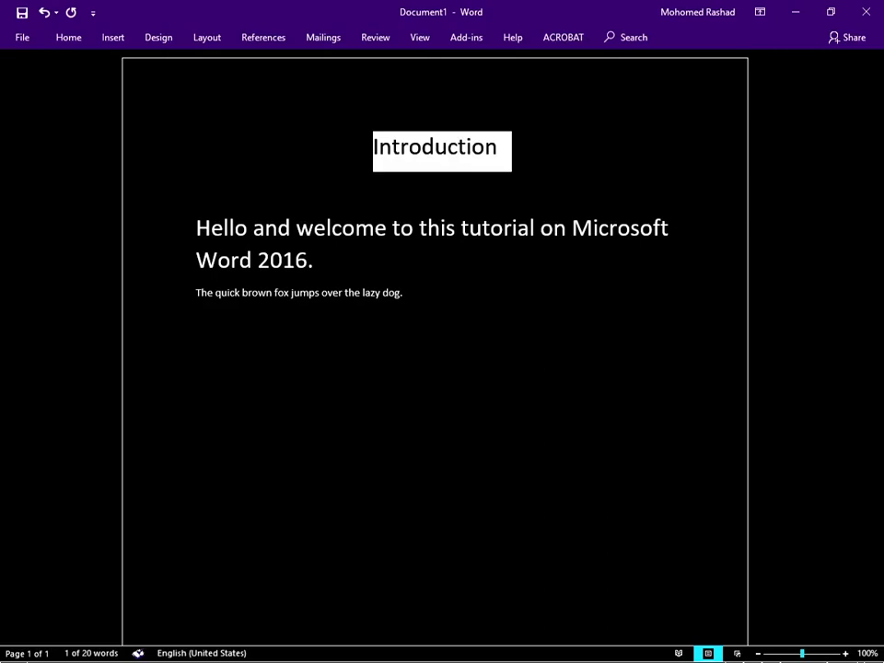
key("ctrl+r")
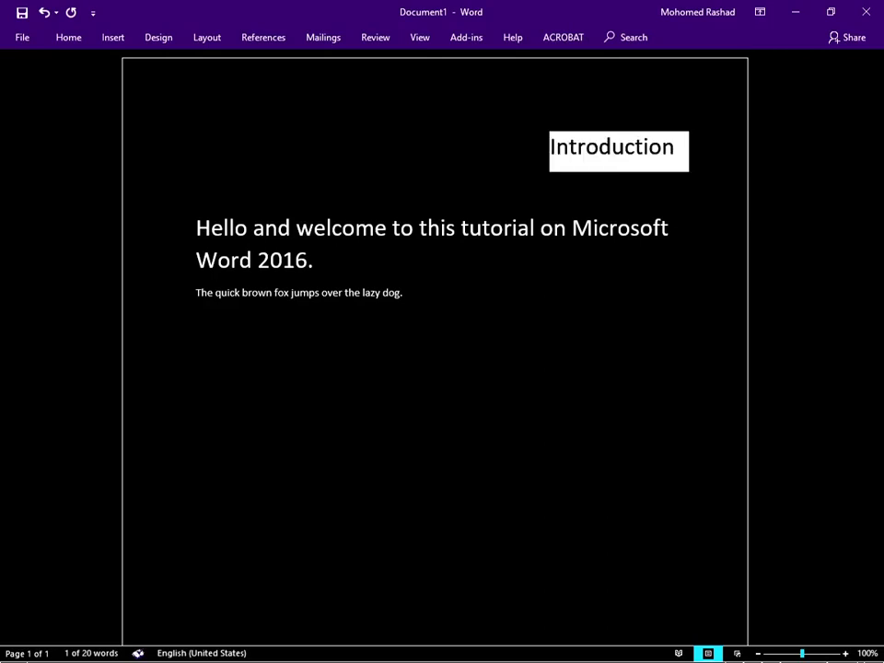
key("ctrl+e")
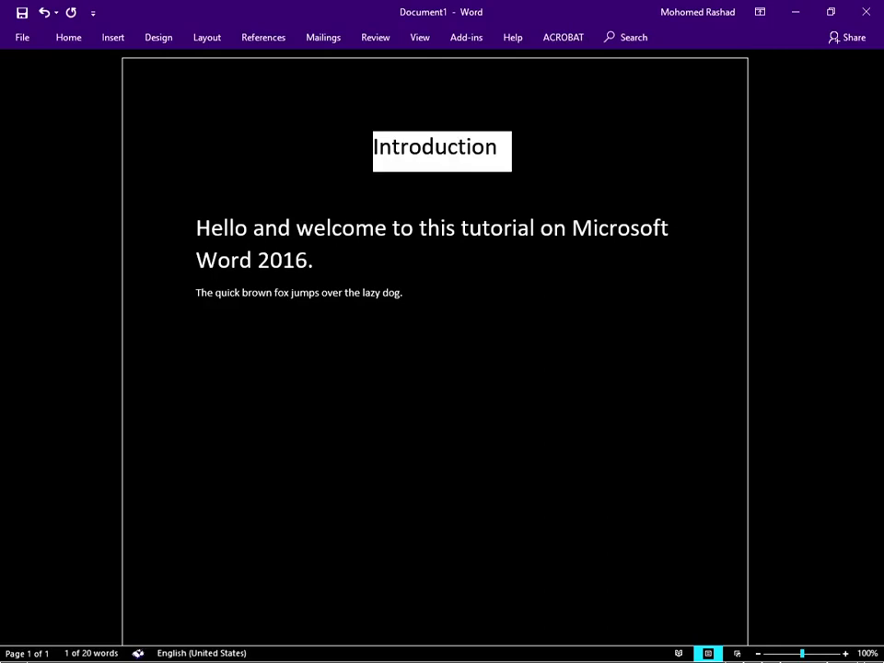
Set the font size of the "Introduction" title to 48.
key("alt")
key("h")
key("f")
key("s")
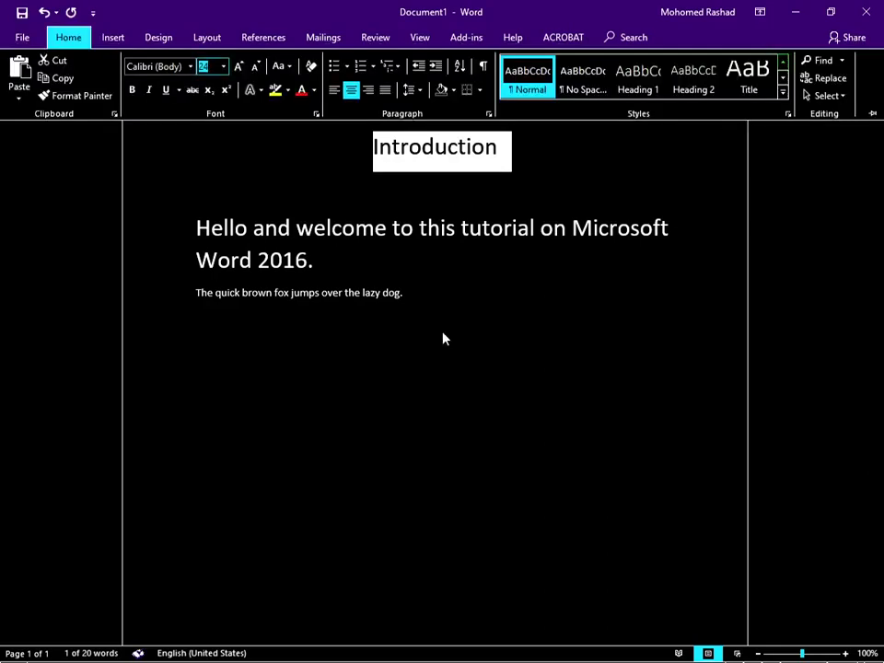
key("alt+Down")
key("Down")
key("Down")
key("Down")
key("Down")
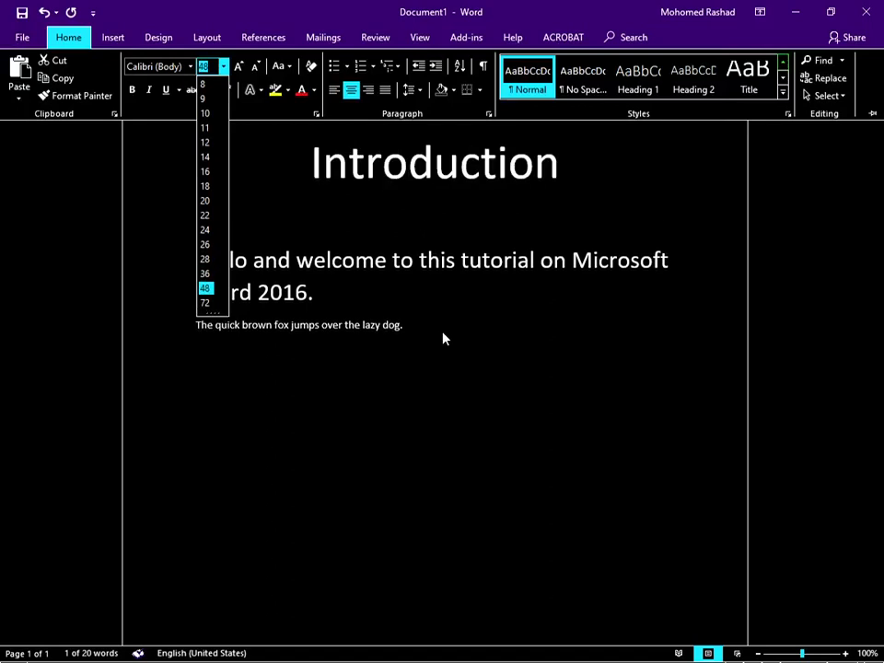
key("Return")
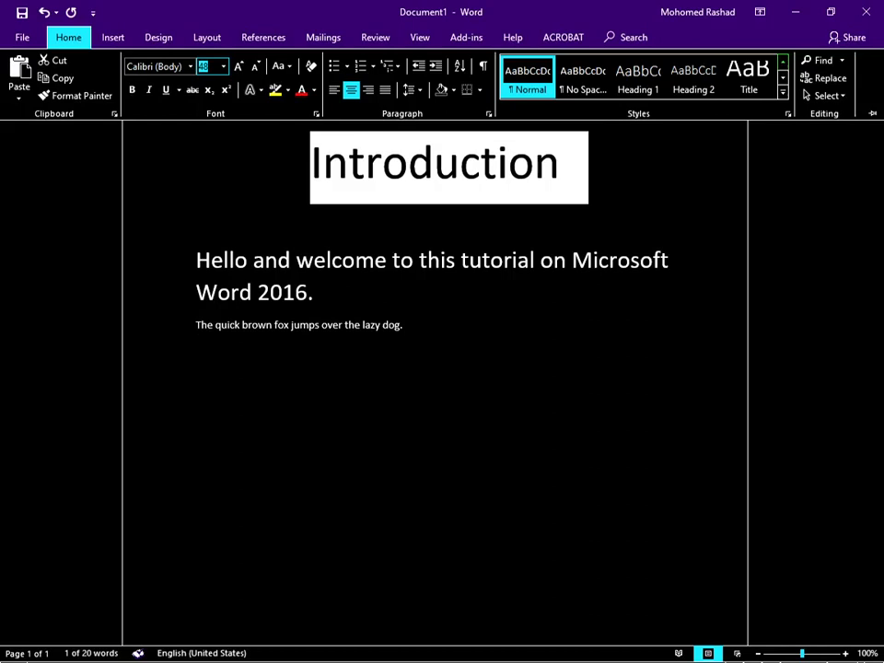
Collapse the ribbon and make the "Introduction" title bold, underlined and italic.
key("ctrl+F1")
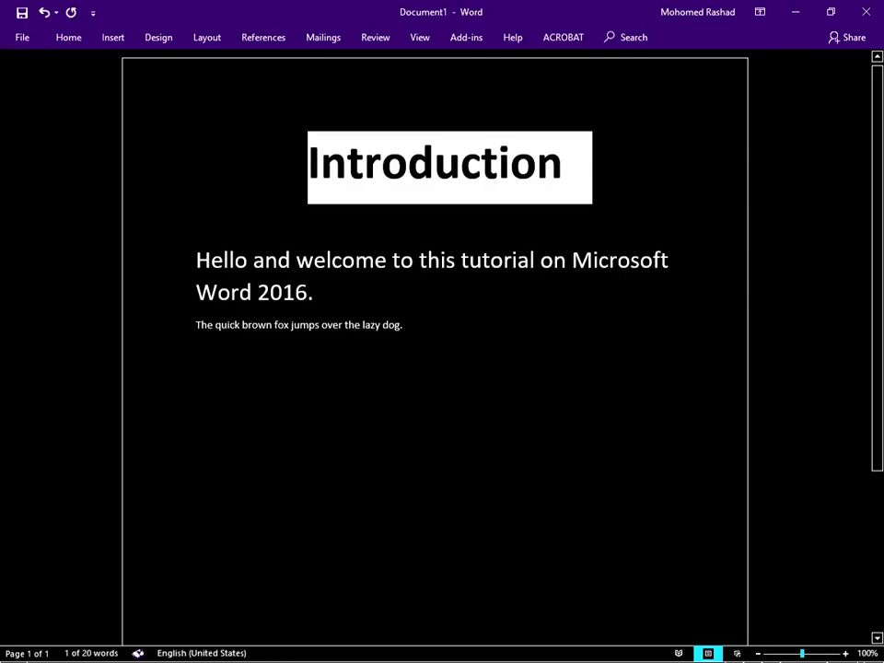
key("ctrl+F1")
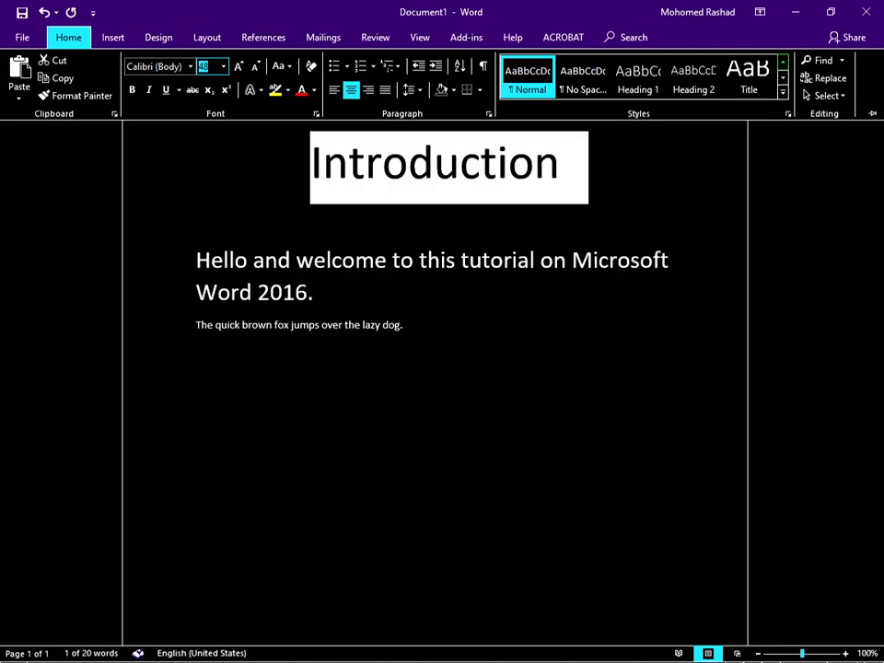
key("ctrl+b")
key("ctrl+F1")
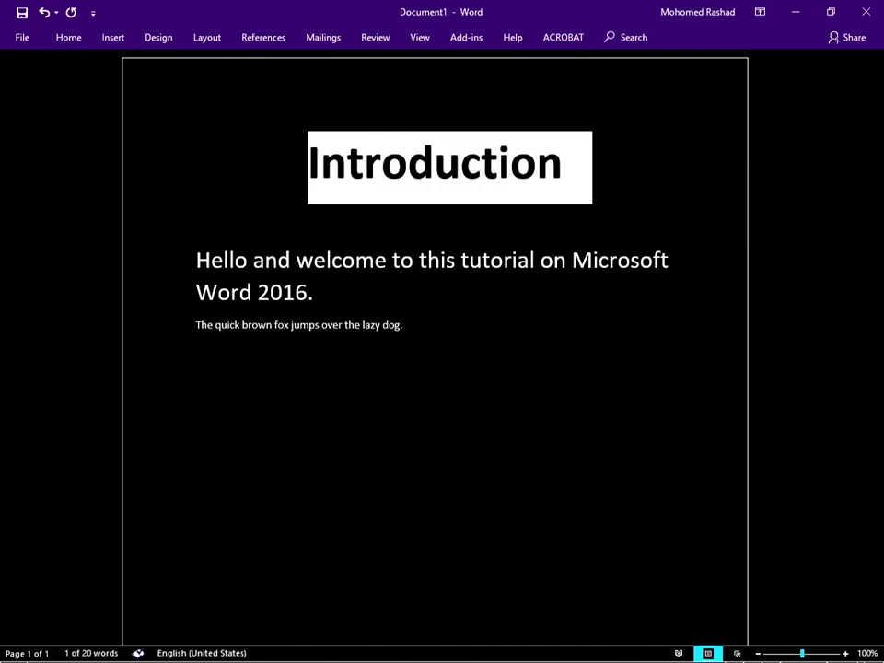
key("ctrl+u")
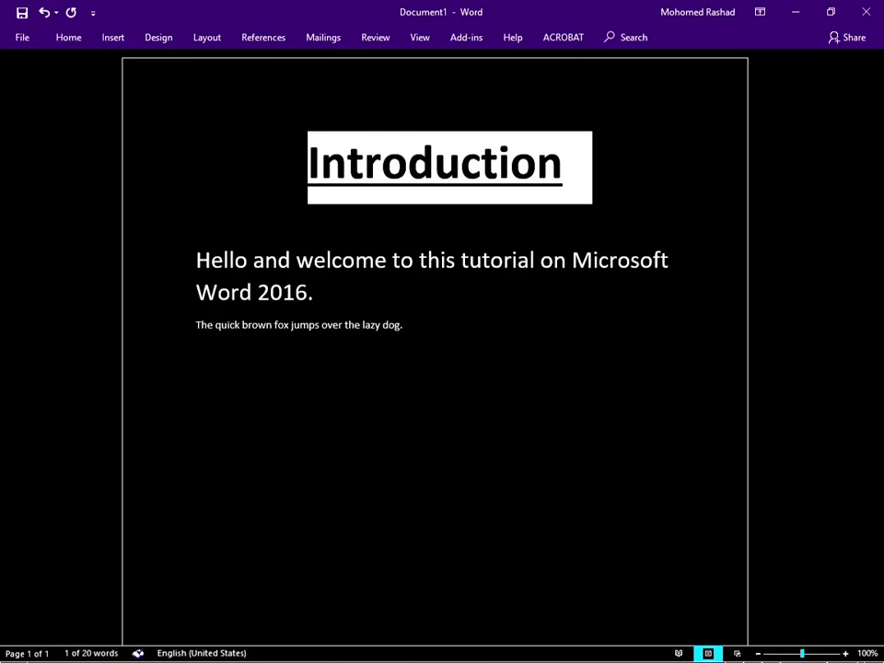
key("ctrl+i")
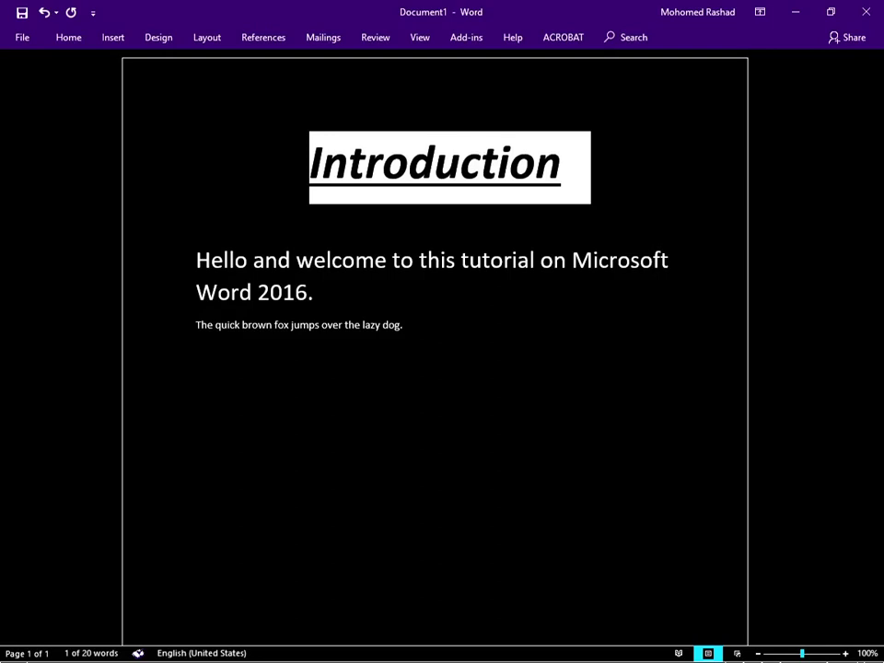
Delete all of the document's content and create a new blank document.
key("ctrl+a")
key("Delete")
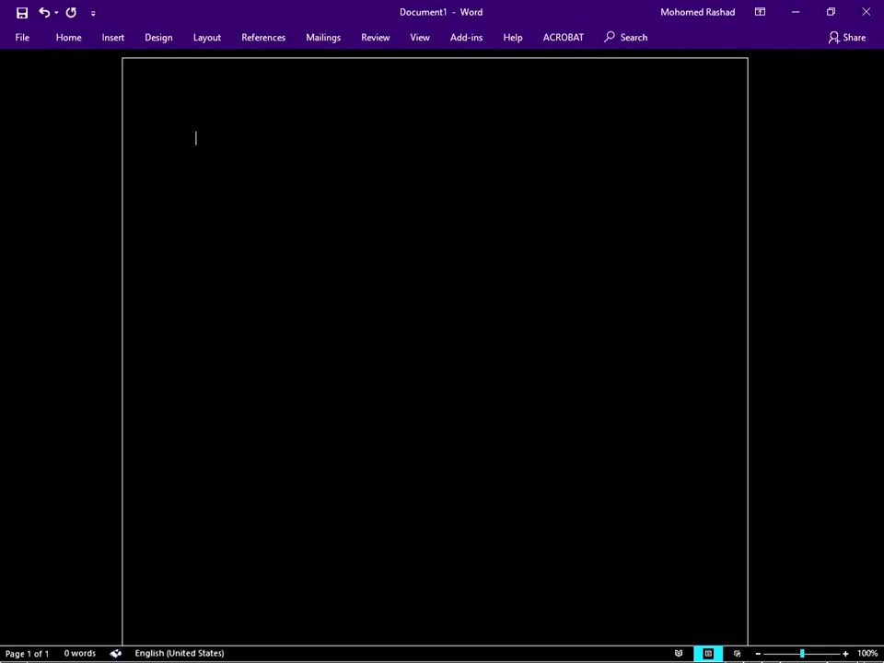
key("ctrl+n")
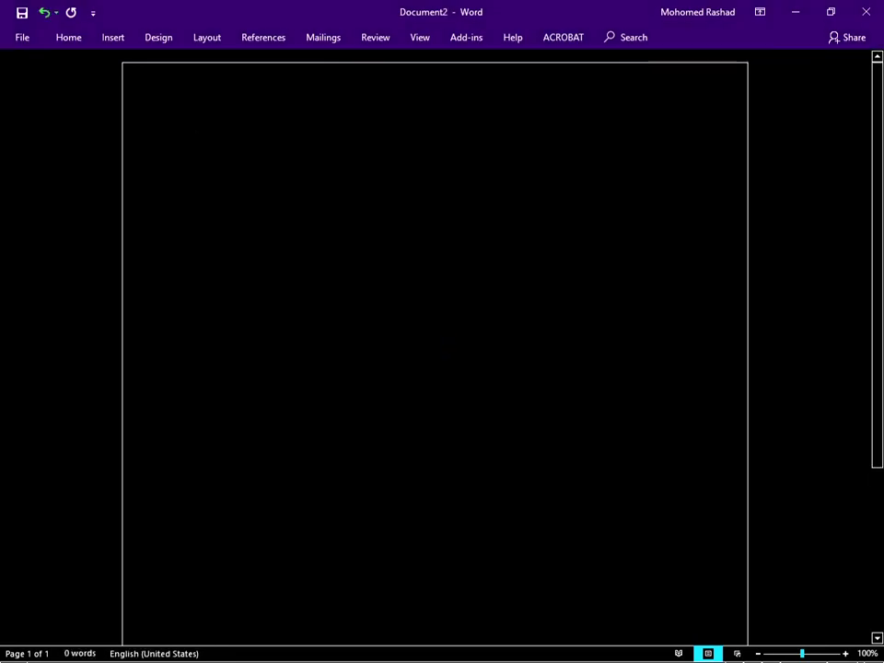
Return to Document1 and close it without saving its changes.
key("ctrl+w")
key("alt+Tab")
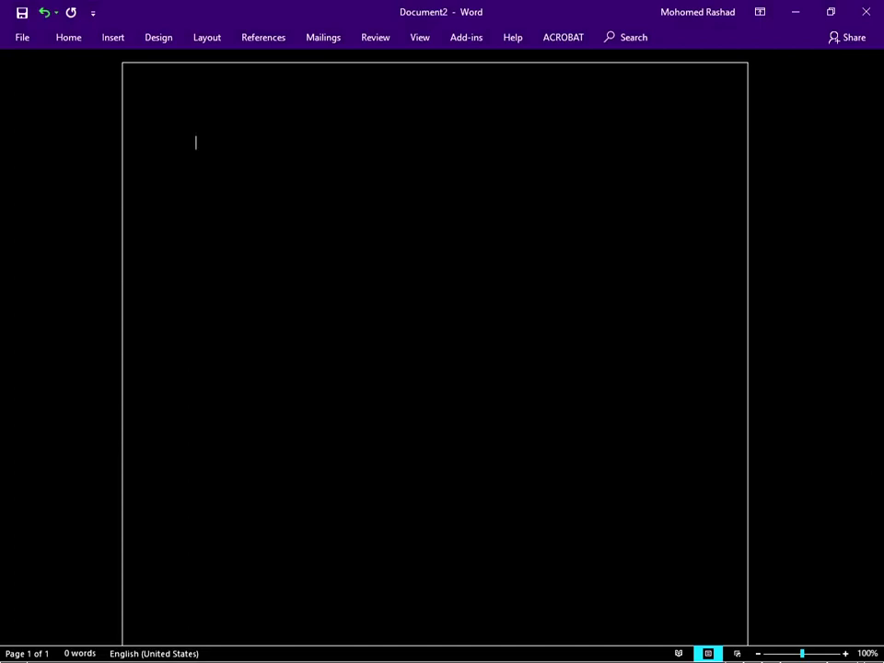
key("alt+Tab")
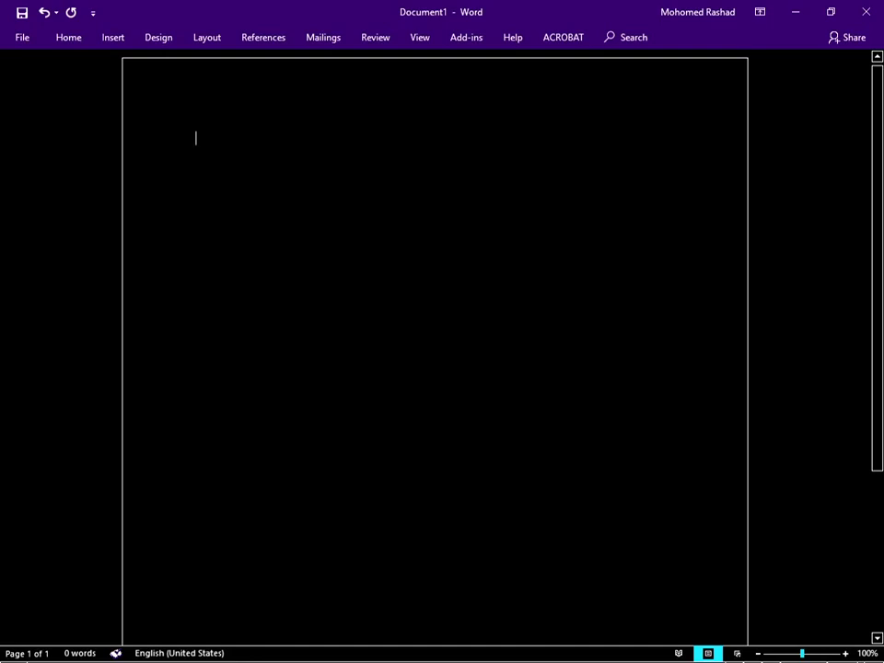
key("alt+F4")
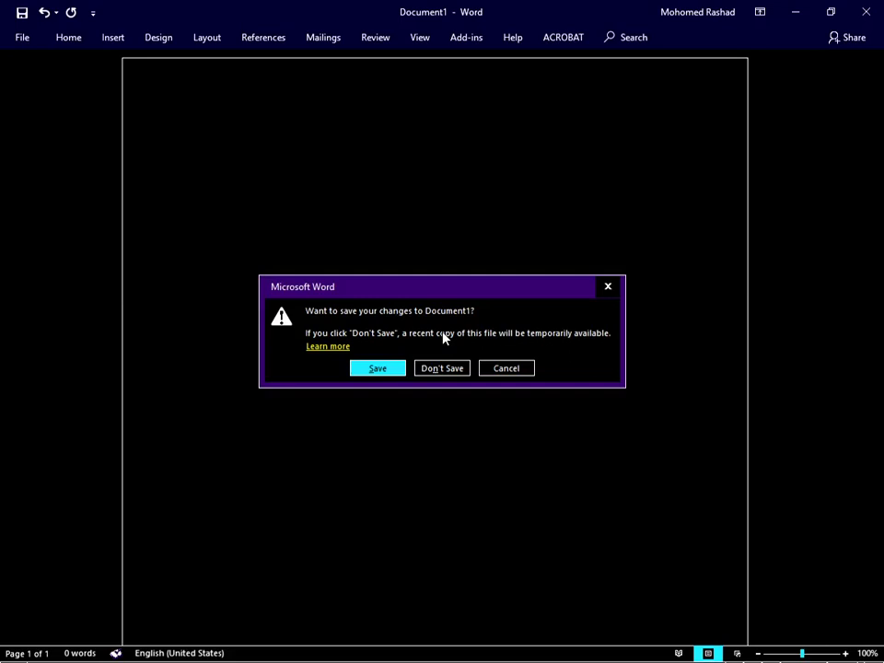
key("Tab")
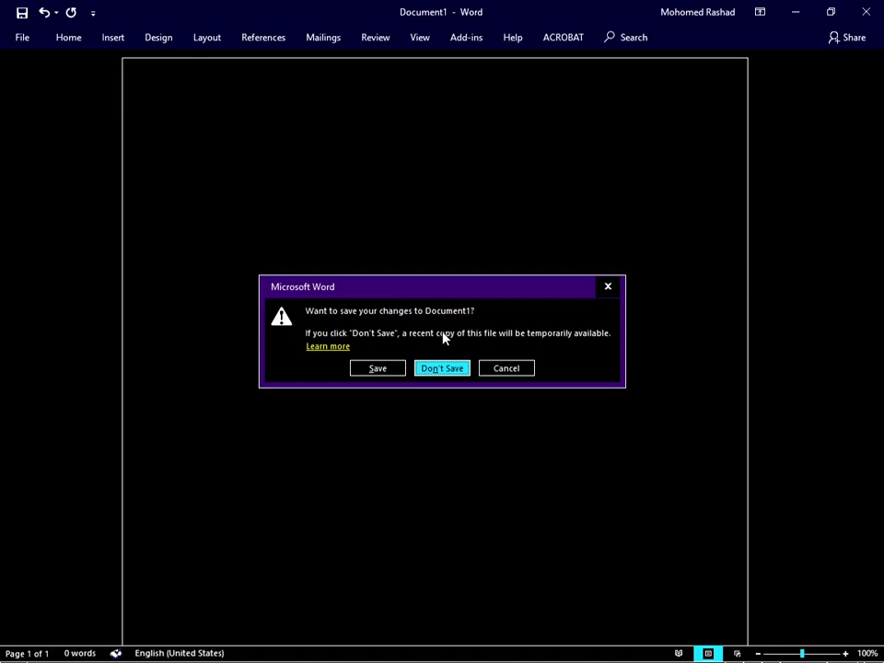
key("Return")
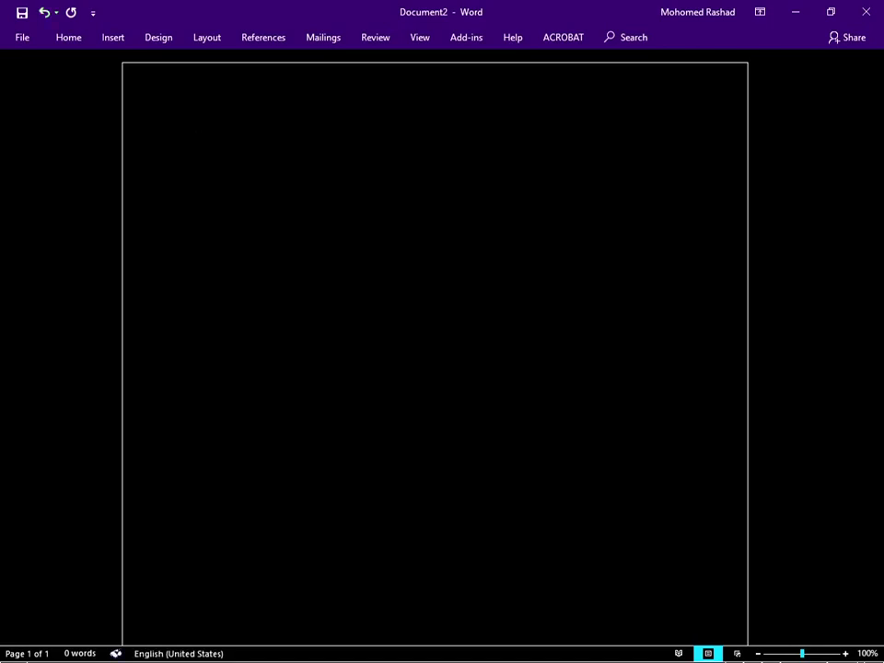
Enter "In this tutorial, I'm ging to talk abou Microsoft word." and, as a second paragraph, "Hop you wil enjo.", keeping the misspellings.
type("in this tuto")
type("ria")
type("l,")
type(" I'm g")
type("ing ")
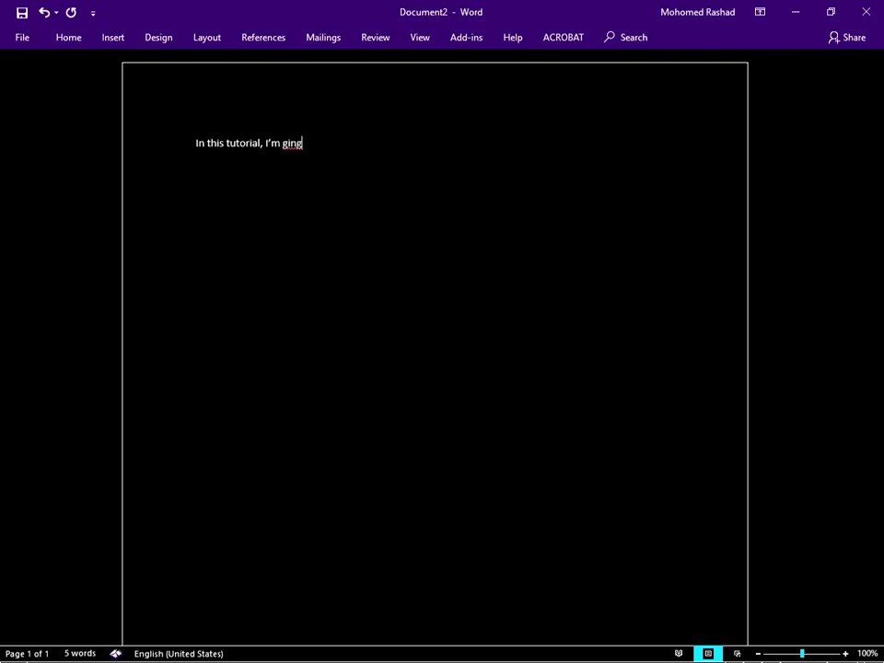
type("to talk abou")
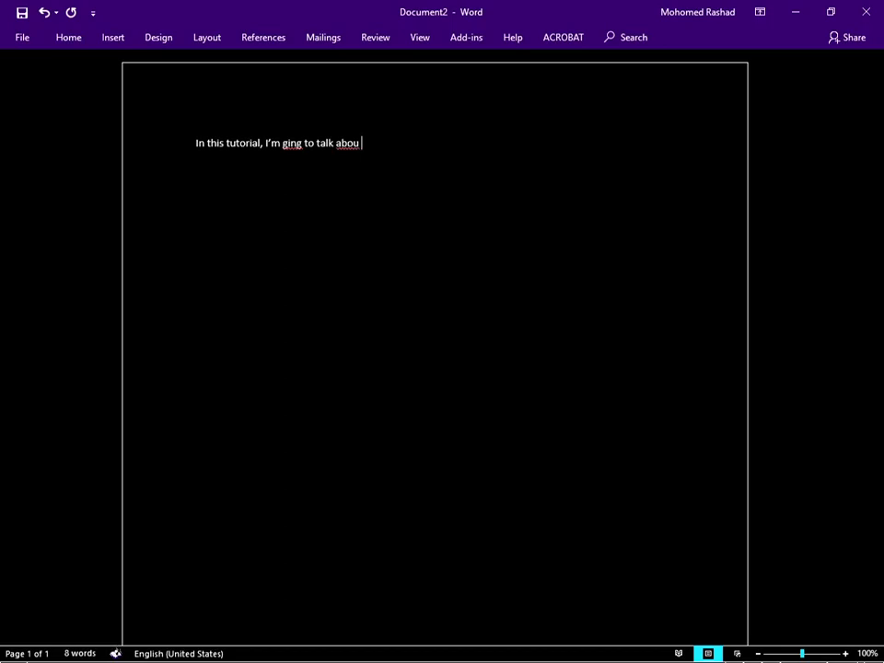
type(" Microsoft word.")
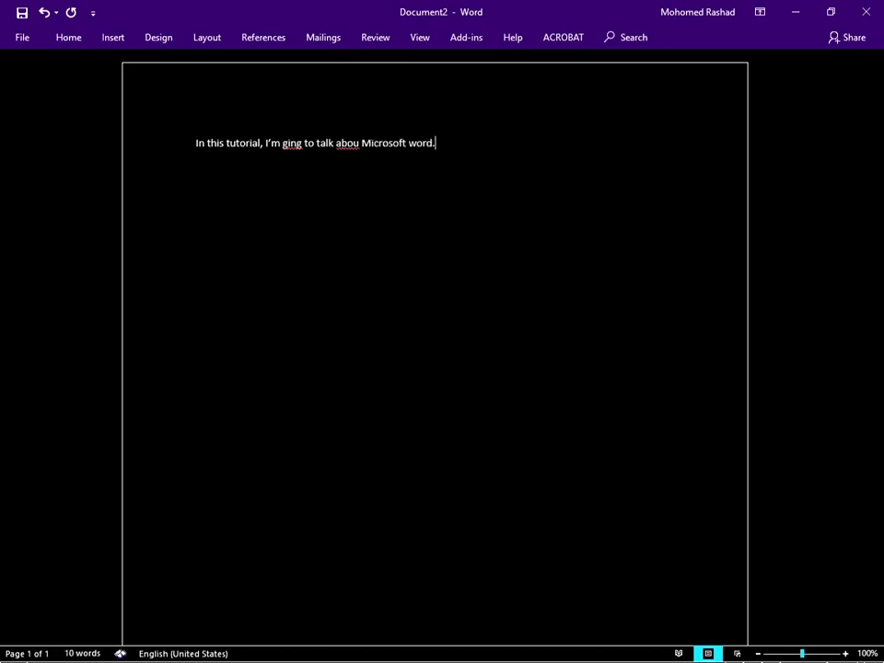
key("Return")
type("Hop you wil enjo.")
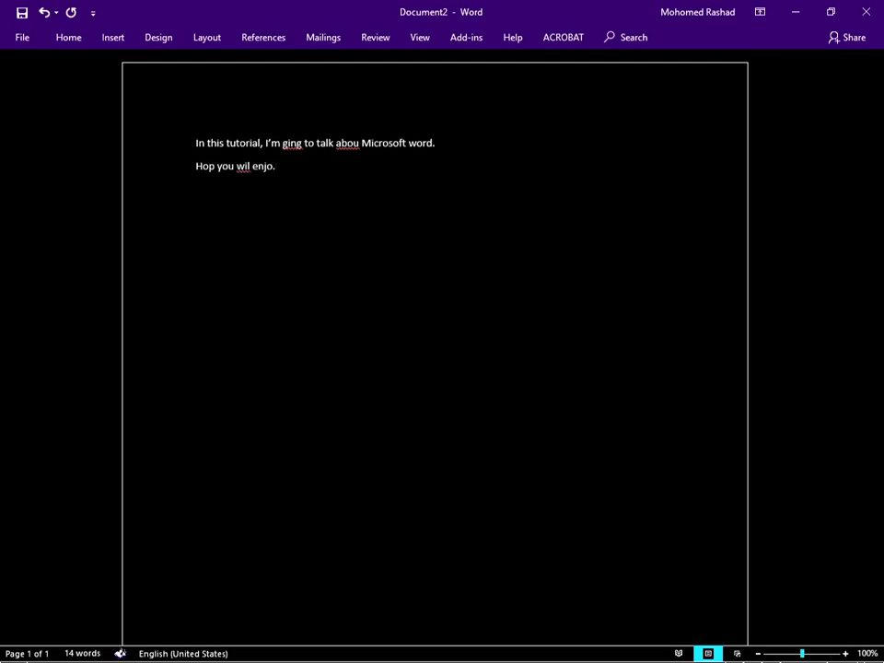
Start a spelling and grammar check from the second paragraph and review the suggestions and ignore options for "wil".
left_click(195, 143)
left_click(196, 165)
key("F7")
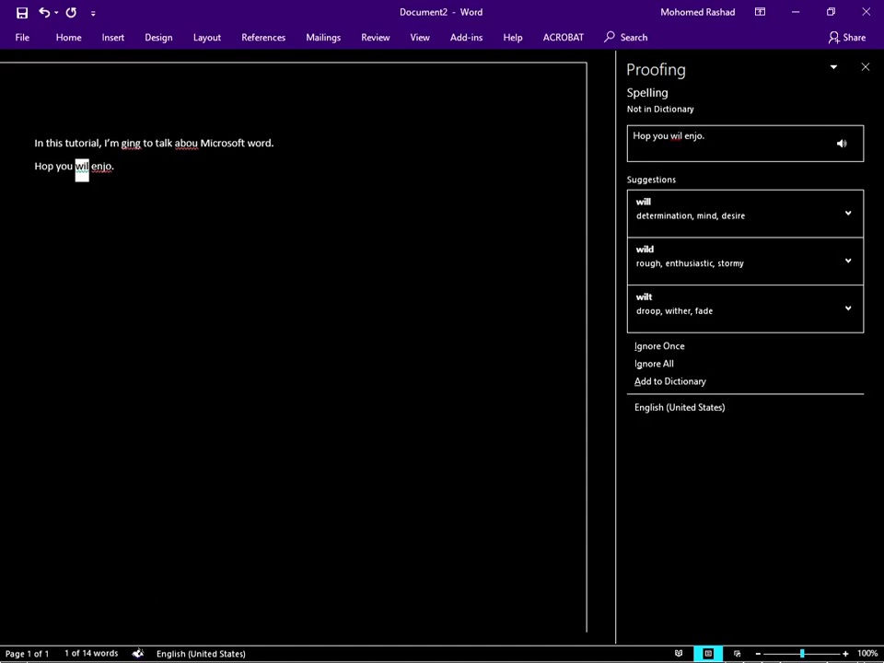
key("Tab")
key("Tab")
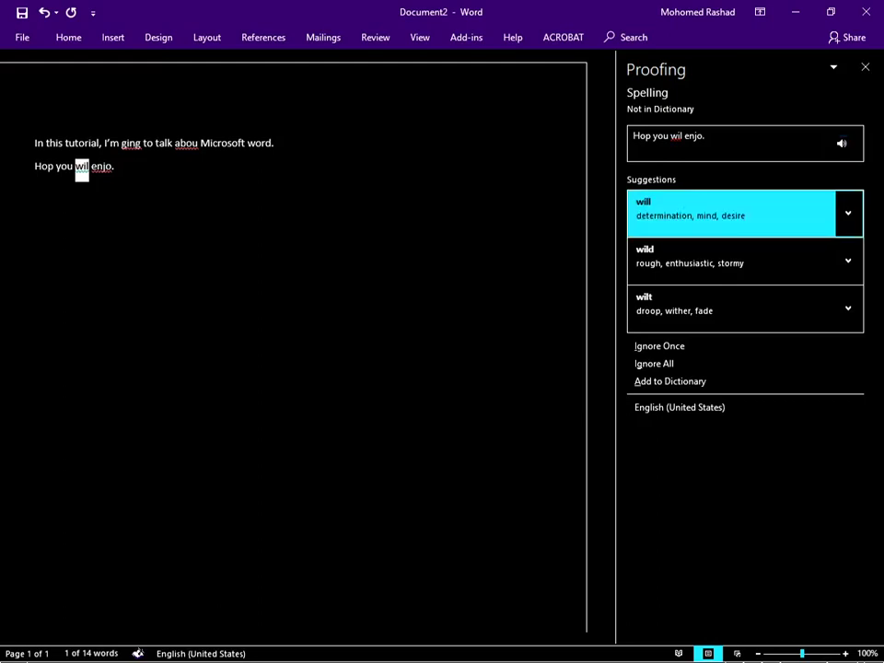
key("Down")
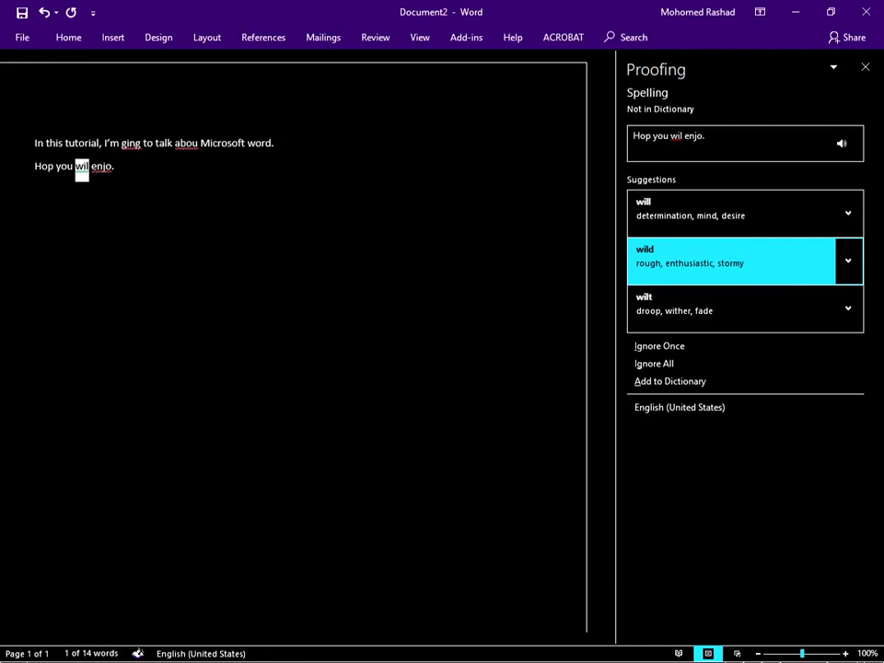
key("Down")
key("Down")
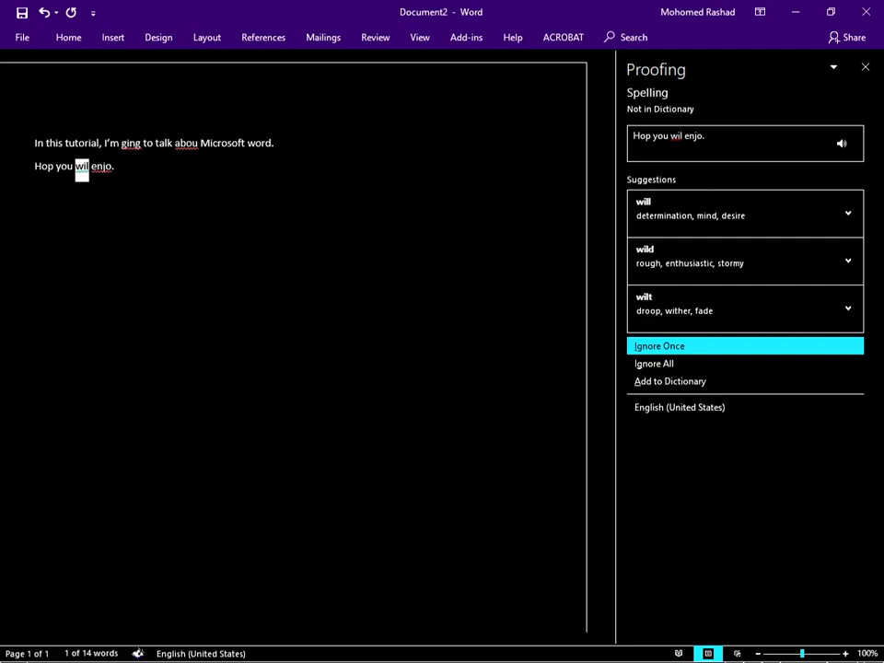
key("Down")
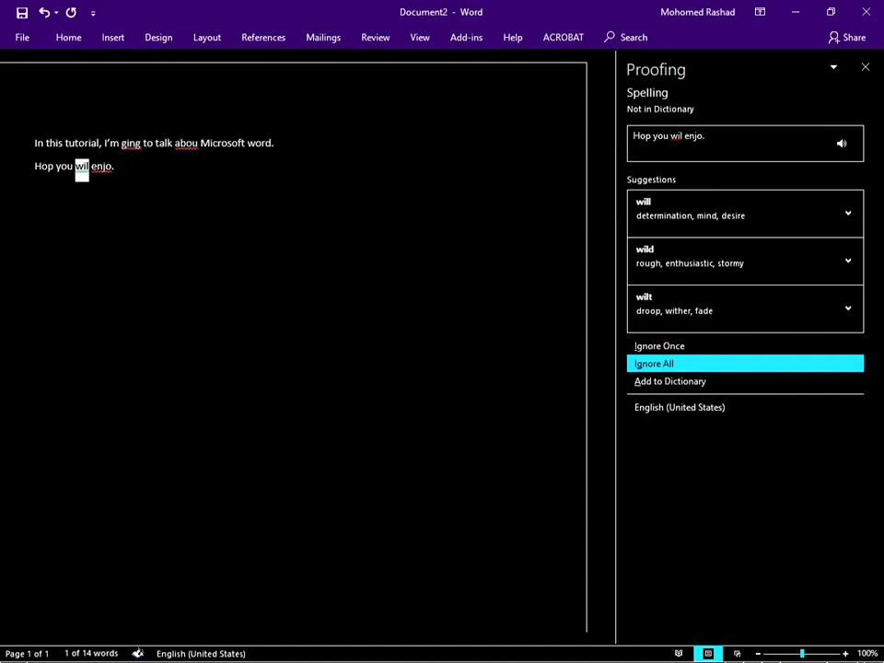
Replace the misspelled "wil" with the suggested word "will".
key("shift+Tab")
key("shift+Tab")
key("shift+Tab")
key("shift+Tab")
key("shift+Tab")
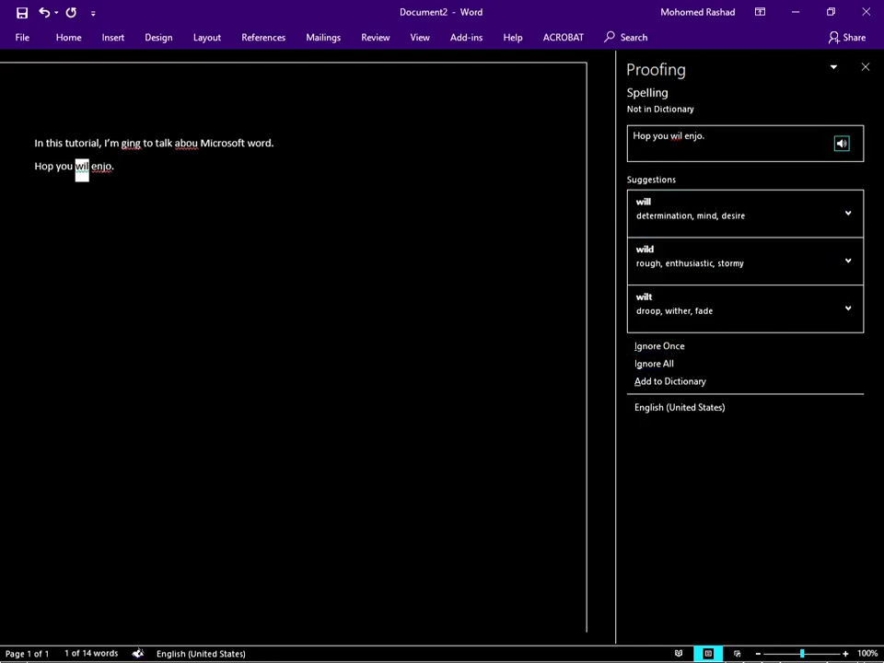
key("Tab")
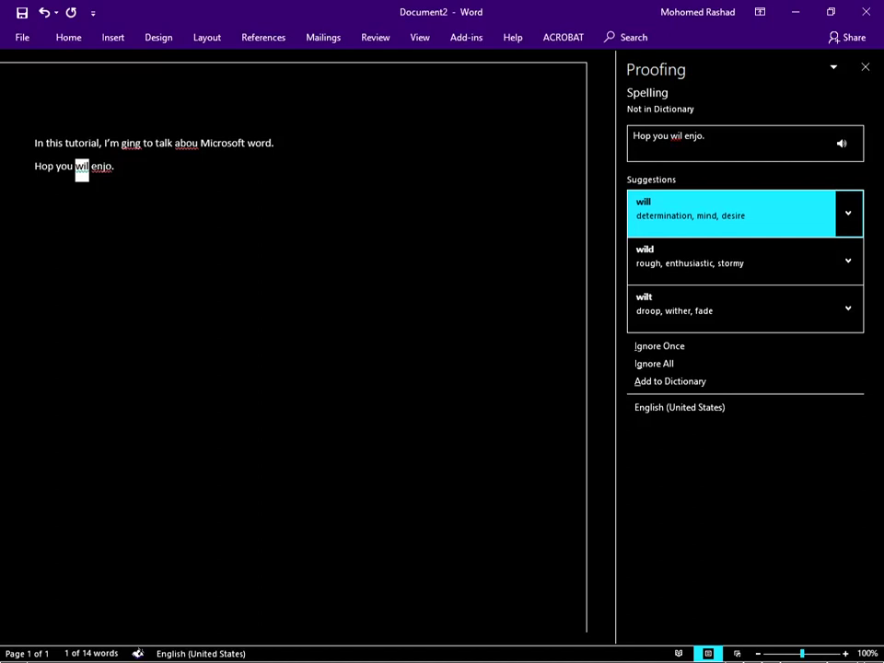
key("Return")
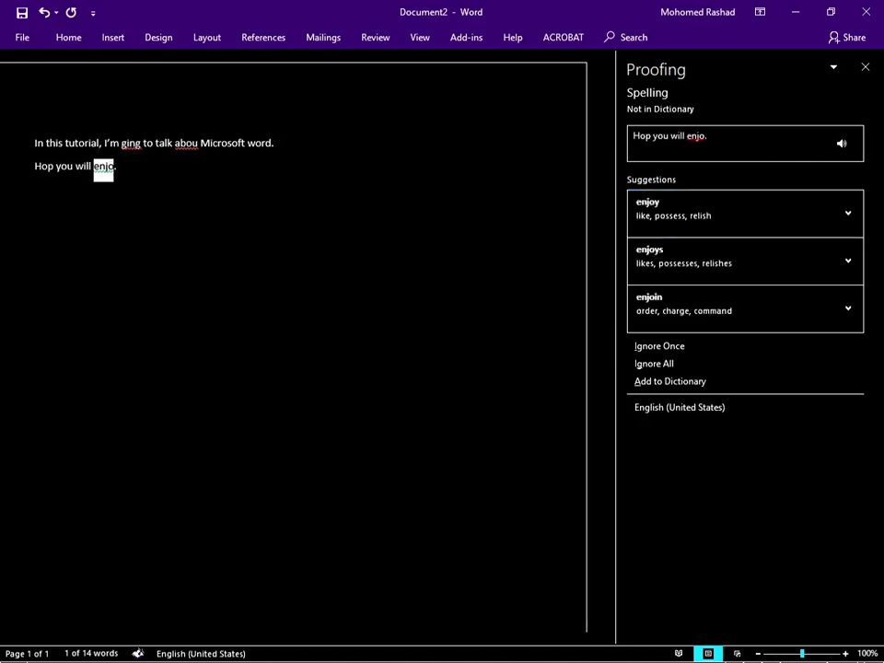
Correct the remaining misspellings "enjo", "ging" and "abou" with the suggestions "enjoy", "going" and "about".
key("Tab")
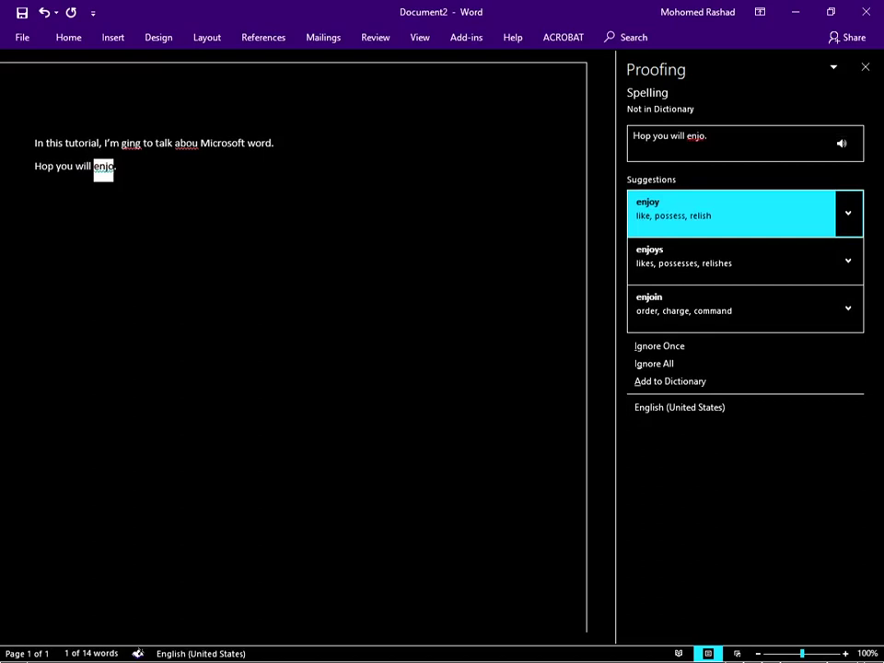
left_click(684, 257)
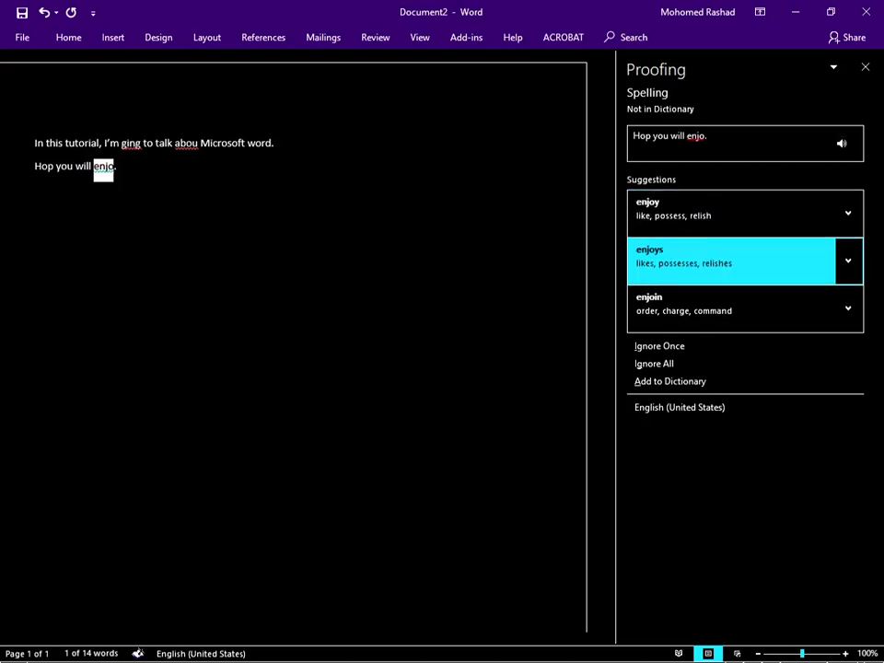
left_click(684, 304)
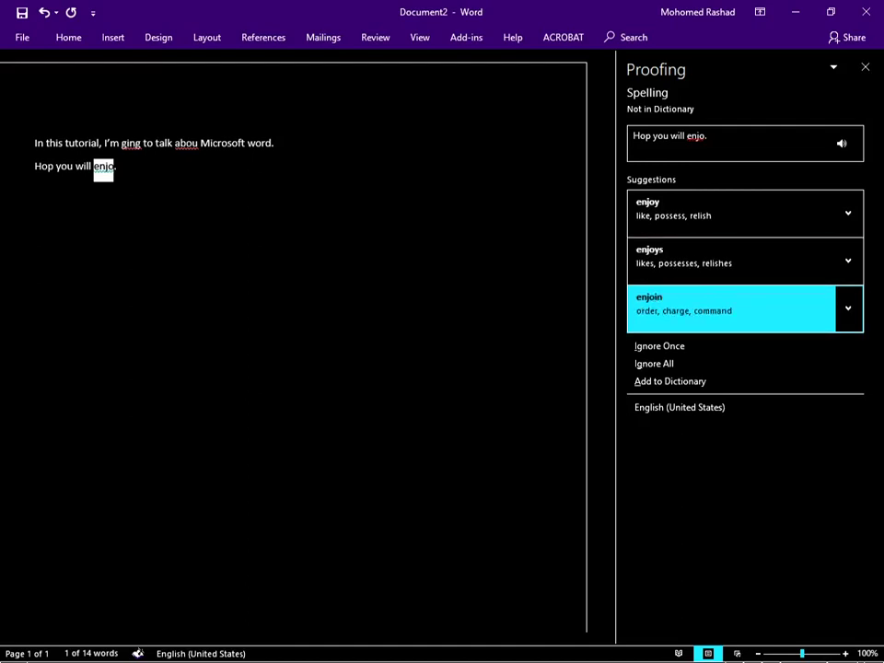
left_click(659, 345)
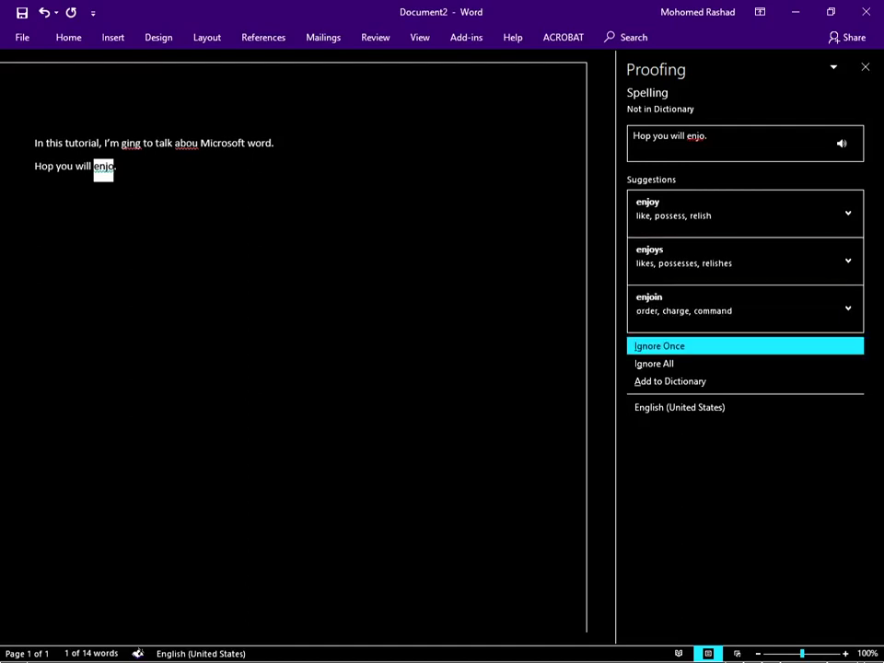
left_click(684, 208)
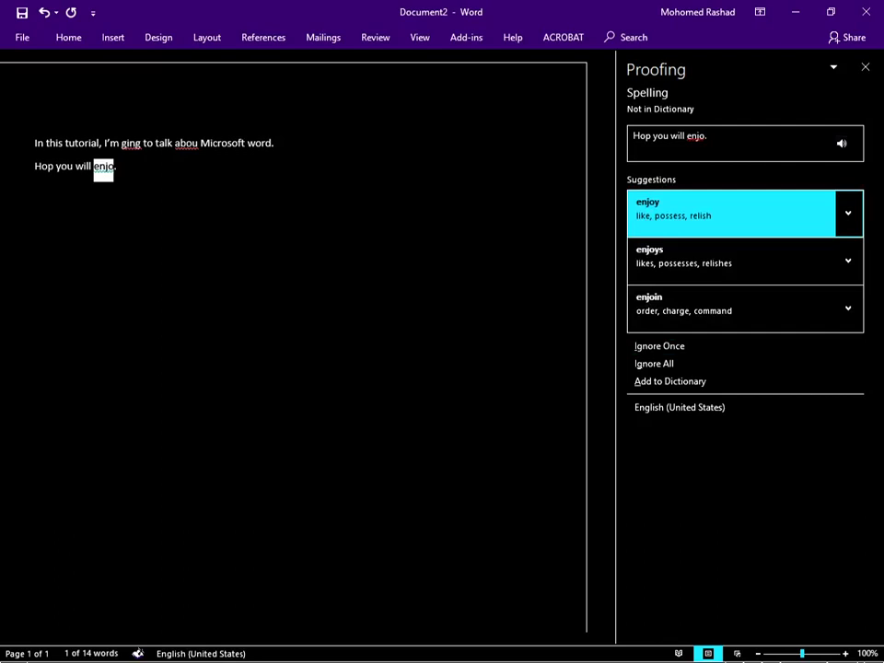
key("Return")
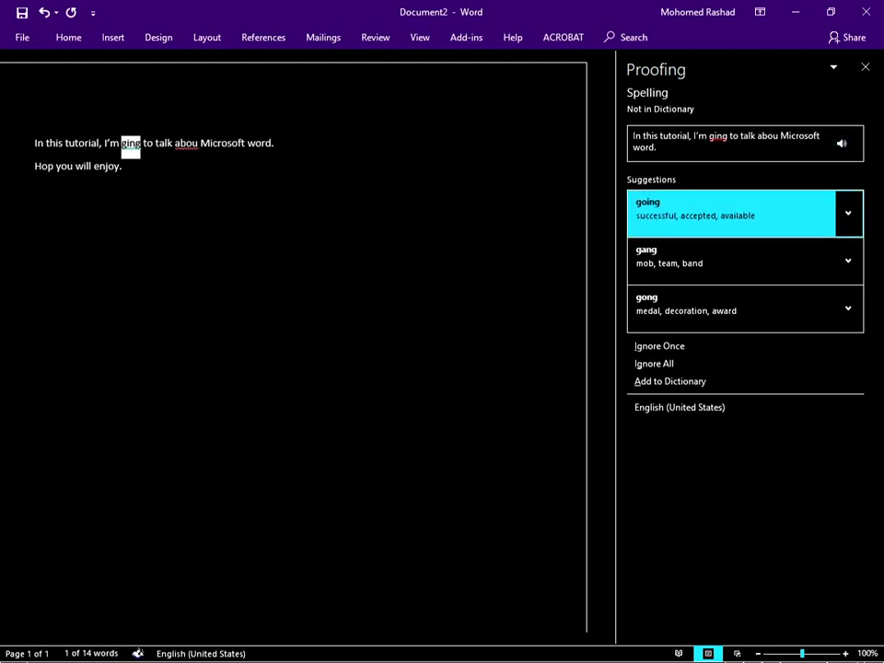
key("Return")
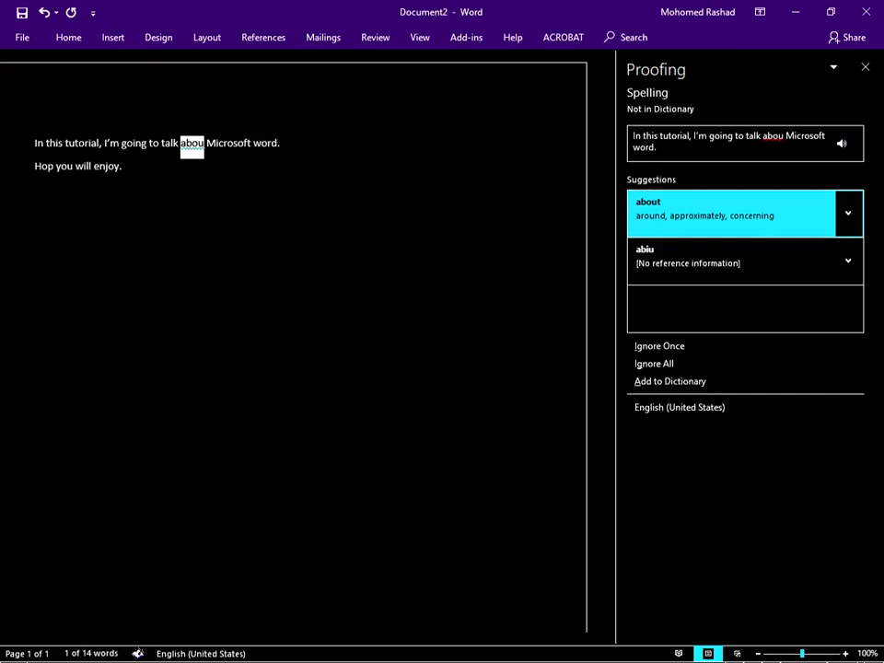
key("Return")
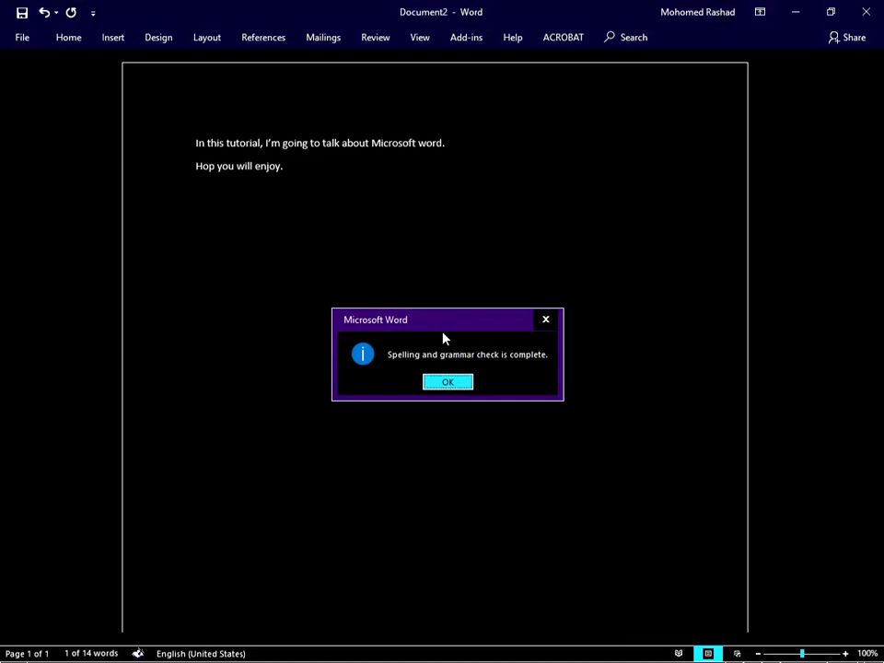
Finish the spelling and grammar check and delete all text from the document.
key("Return")
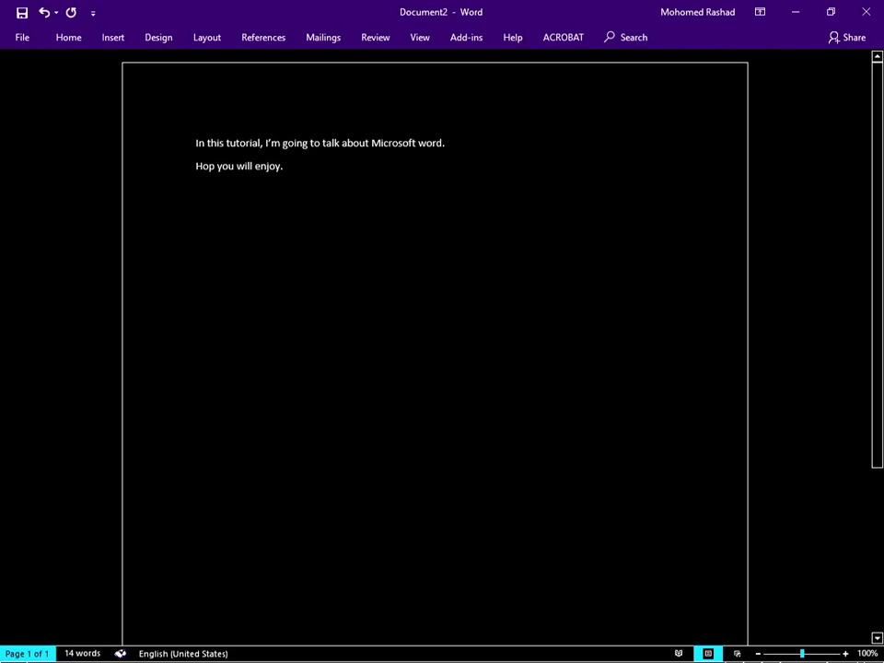
key("alt")
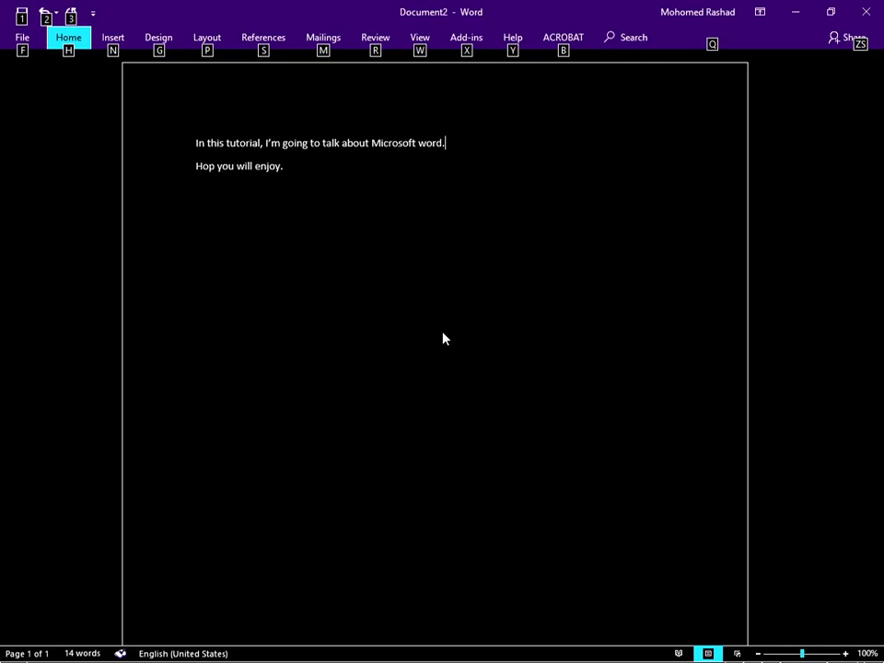
key("Escape")
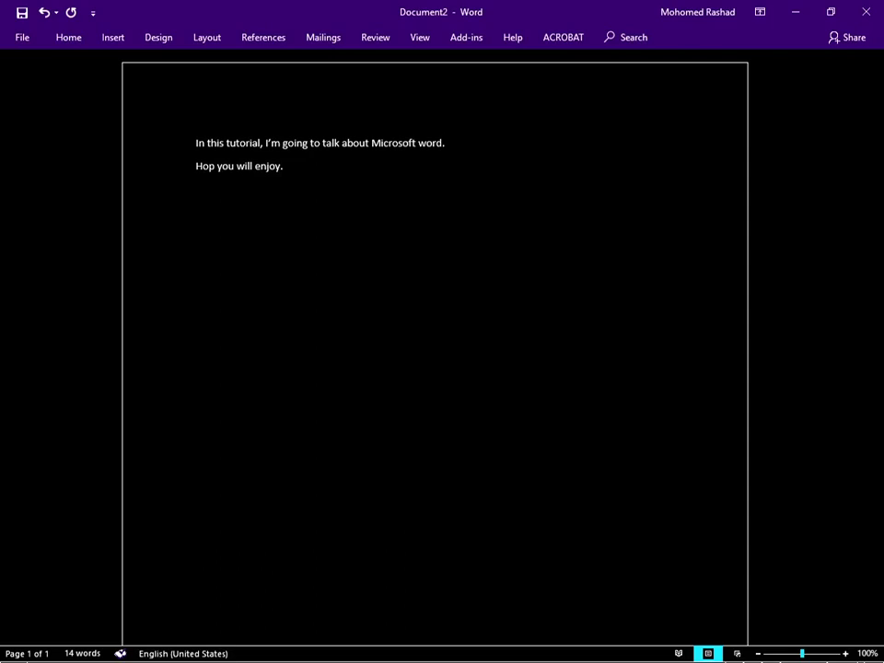
key("ctrl+a")
key("Delete")
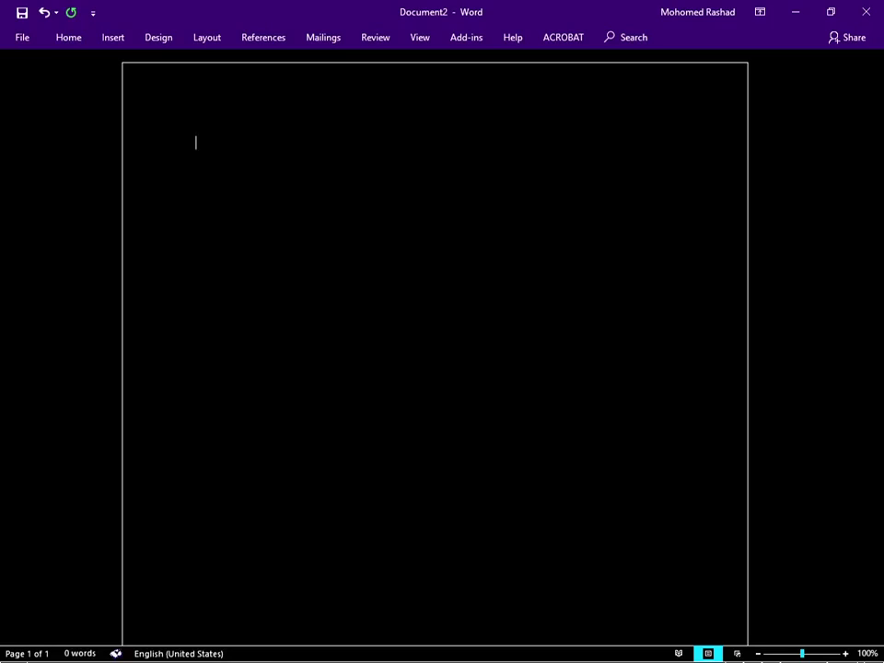
key("alt")
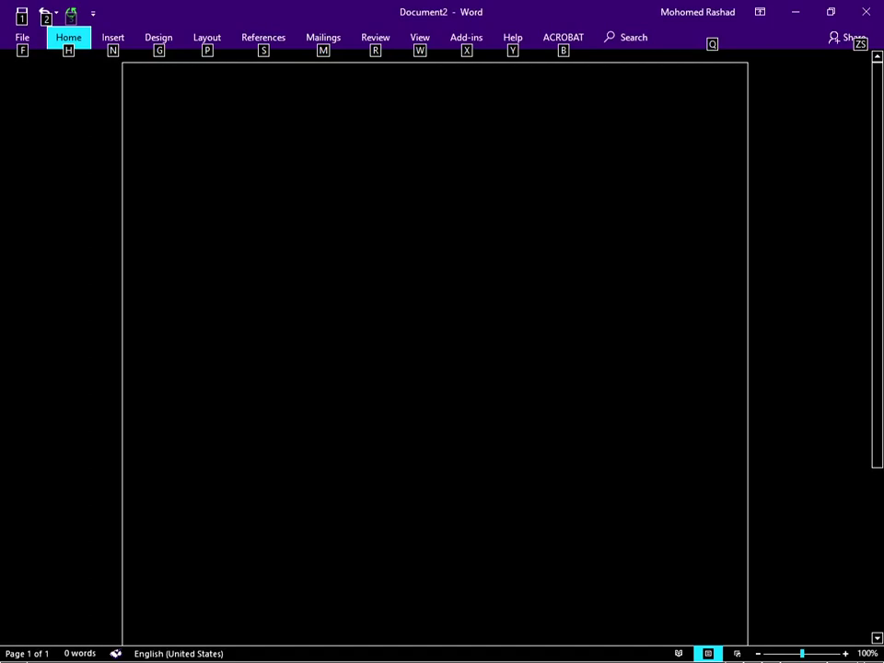
key("n")
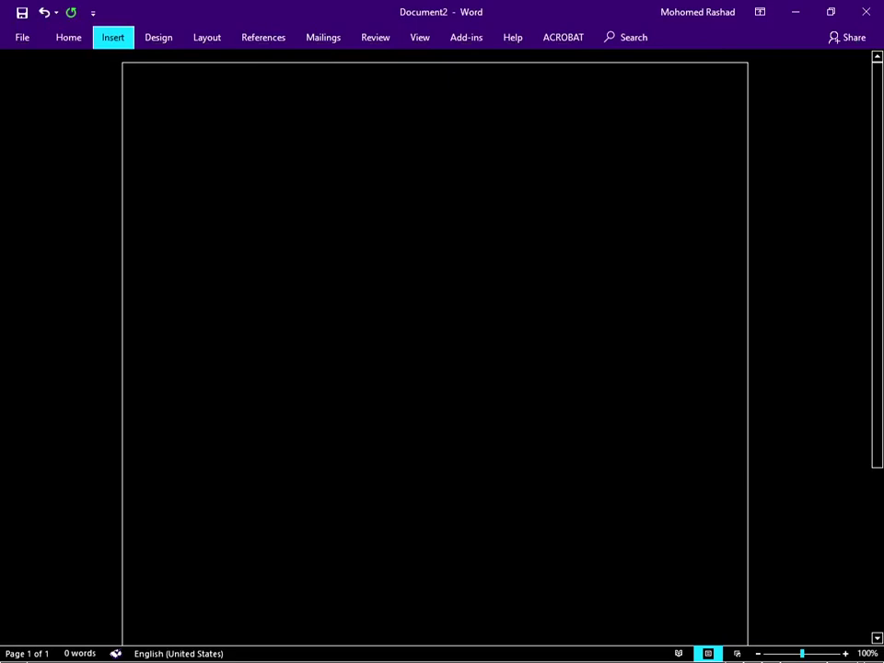
key("shift+Tab")
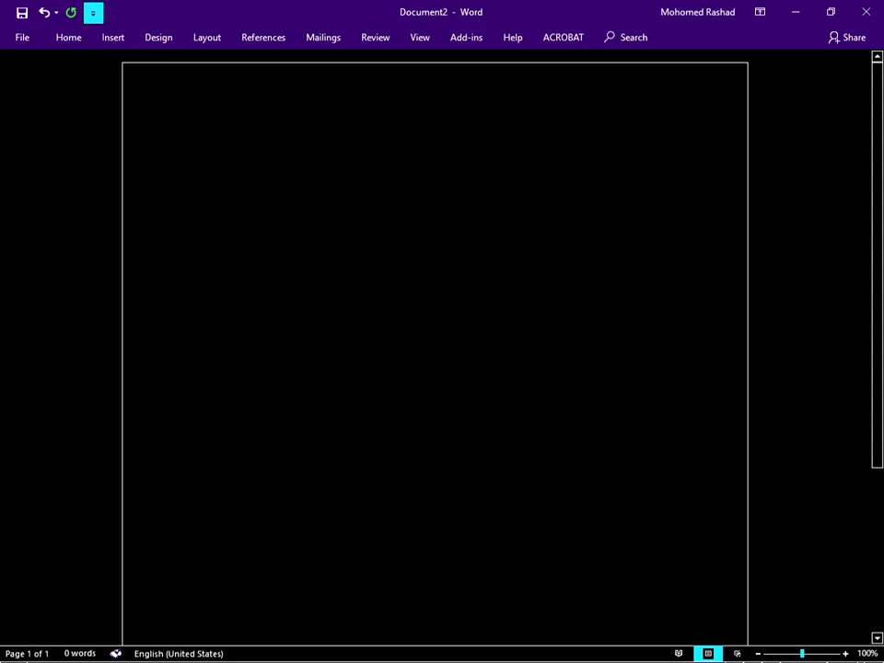
key("Tab")
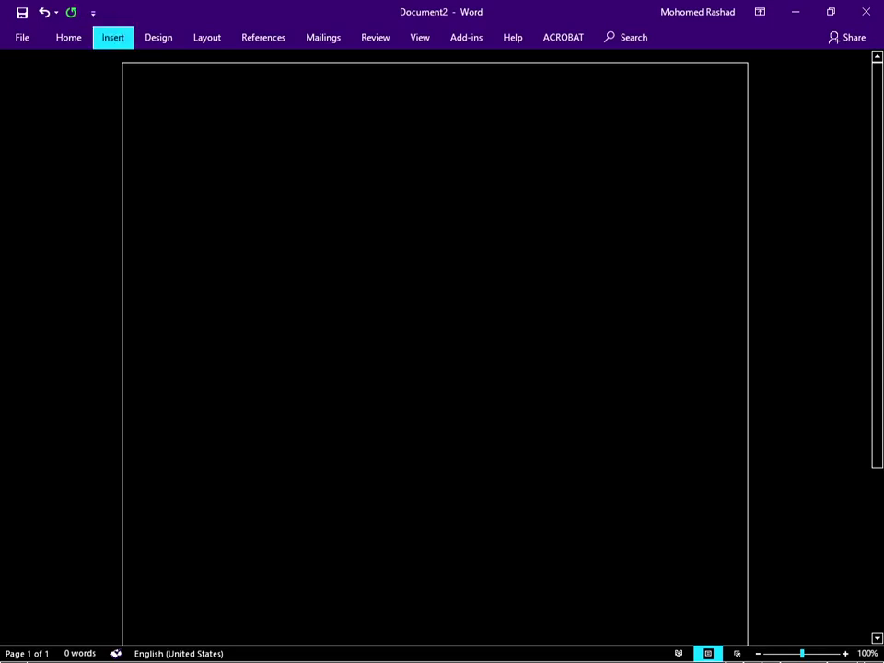
key("Tab")
key("Down")
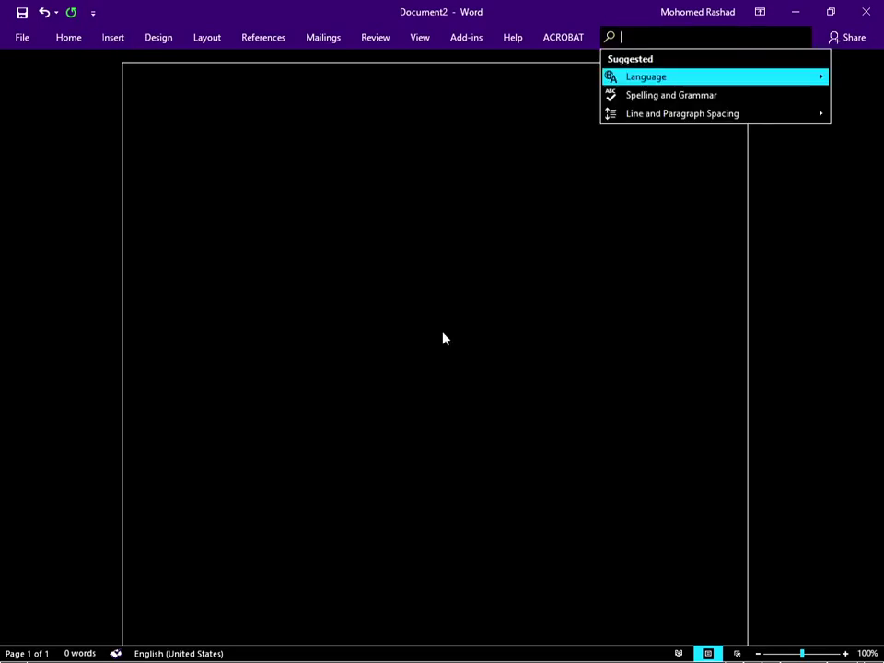
key("Escape")
key("alt")
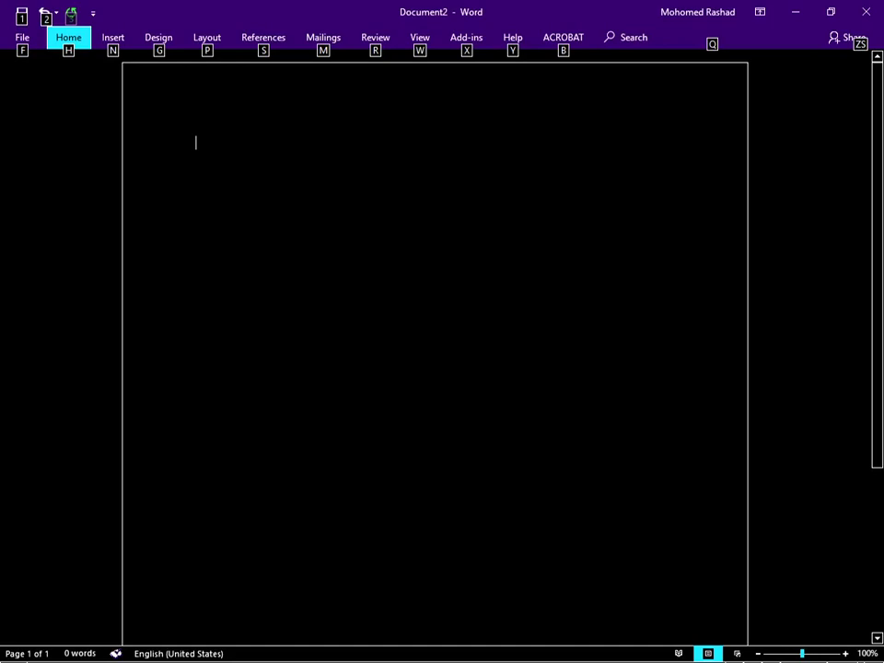
key("alt")
Open the table insertion options and preview grid sizes such as 1x4, 2x4 and 5x1.
key("alt")
key("Right")
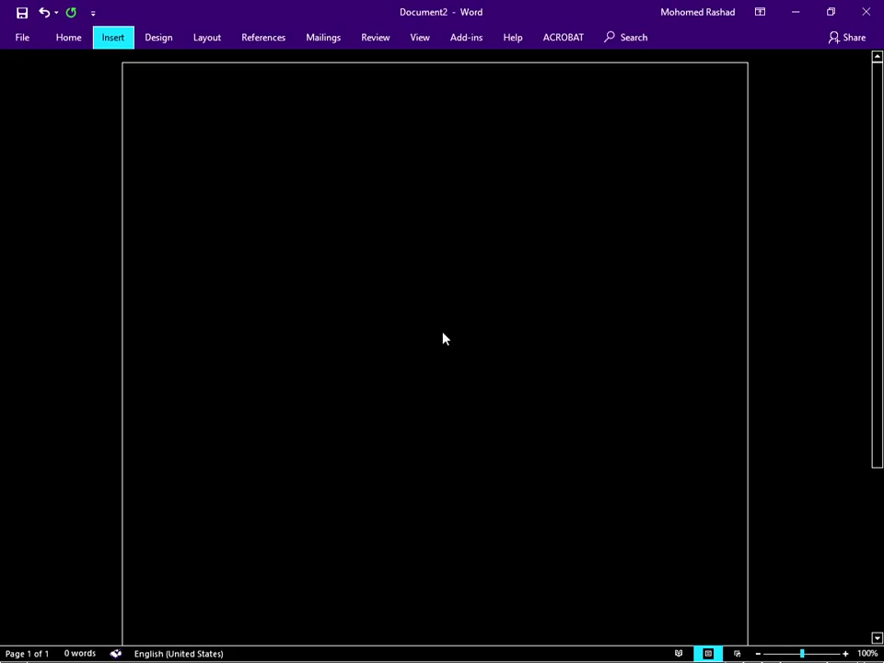
key("Down")
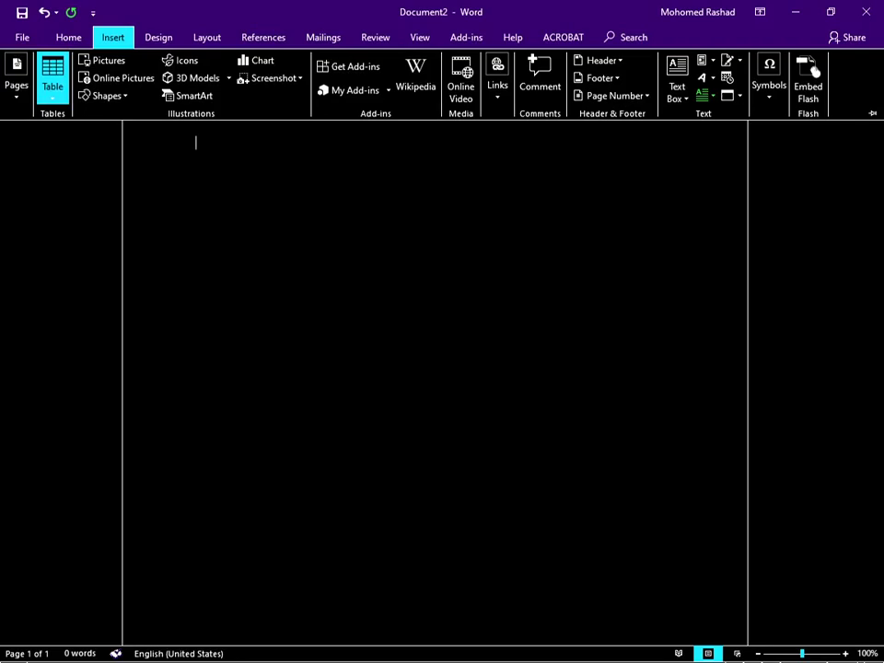
key("Return")
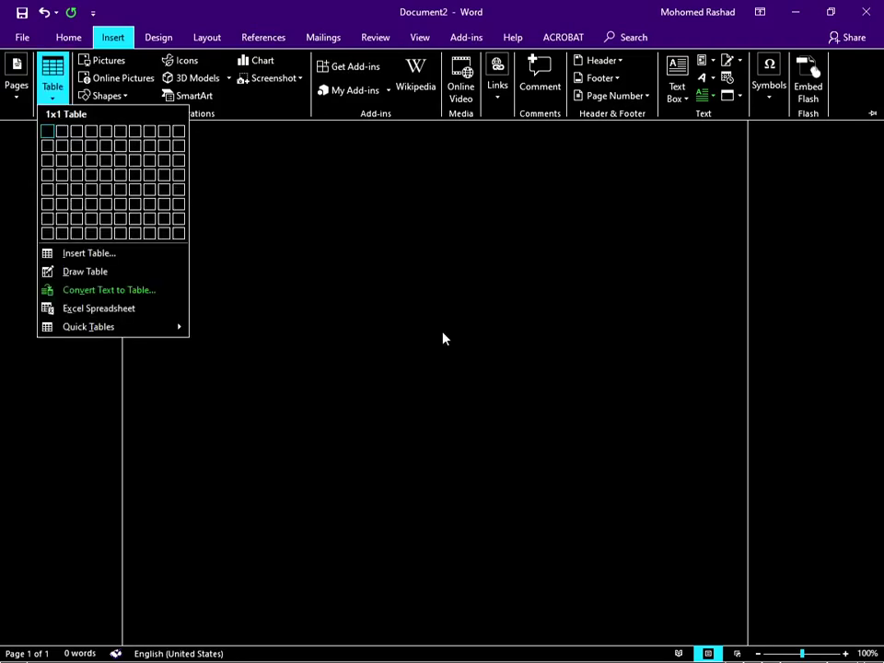
key("Down")
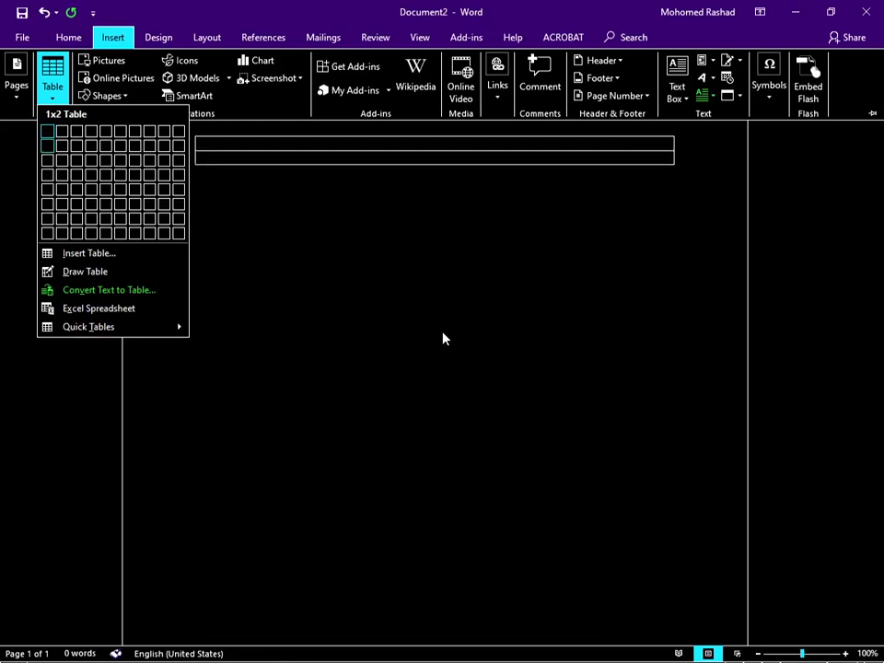
key("Down")
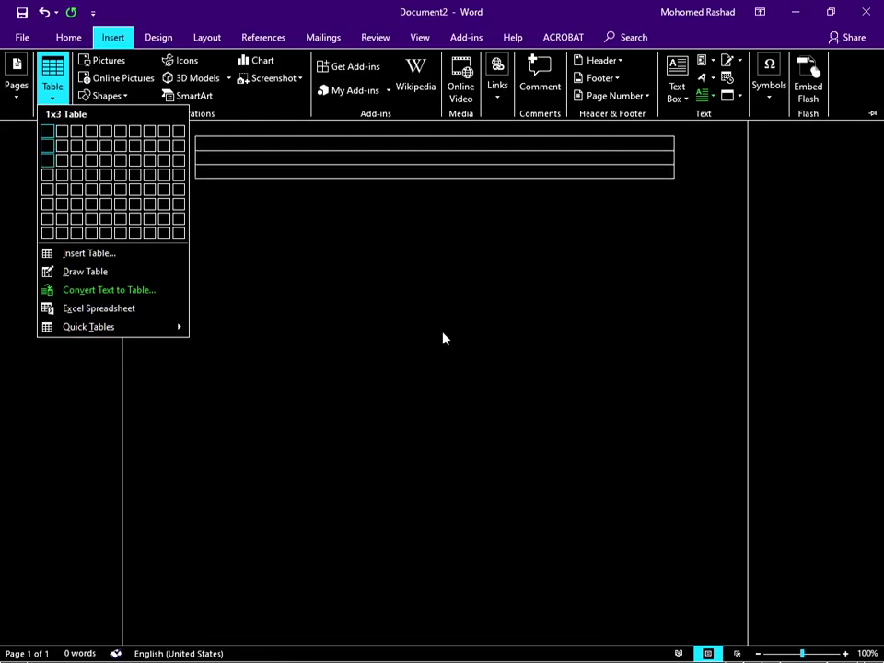
key("Down")
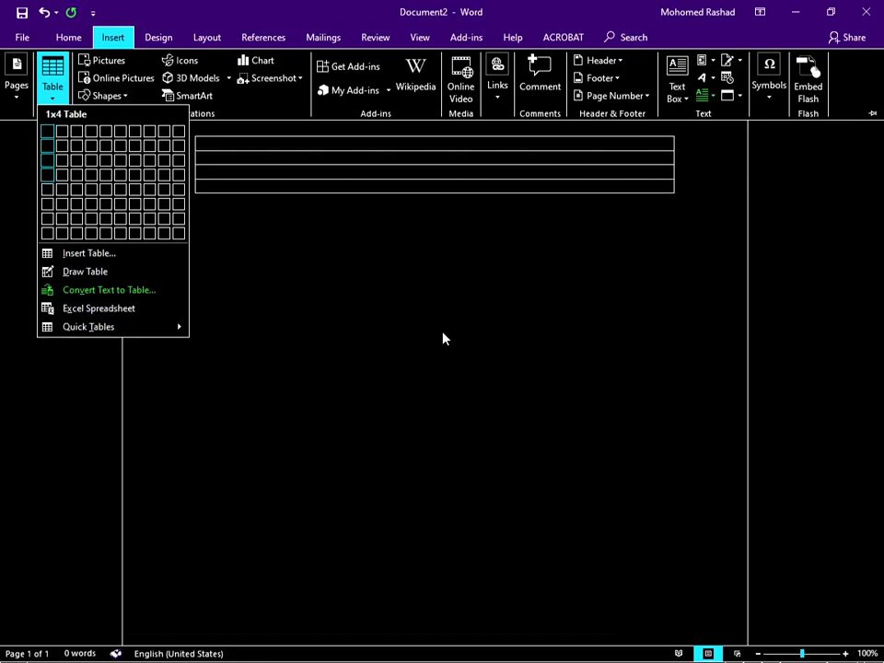
key("Right")
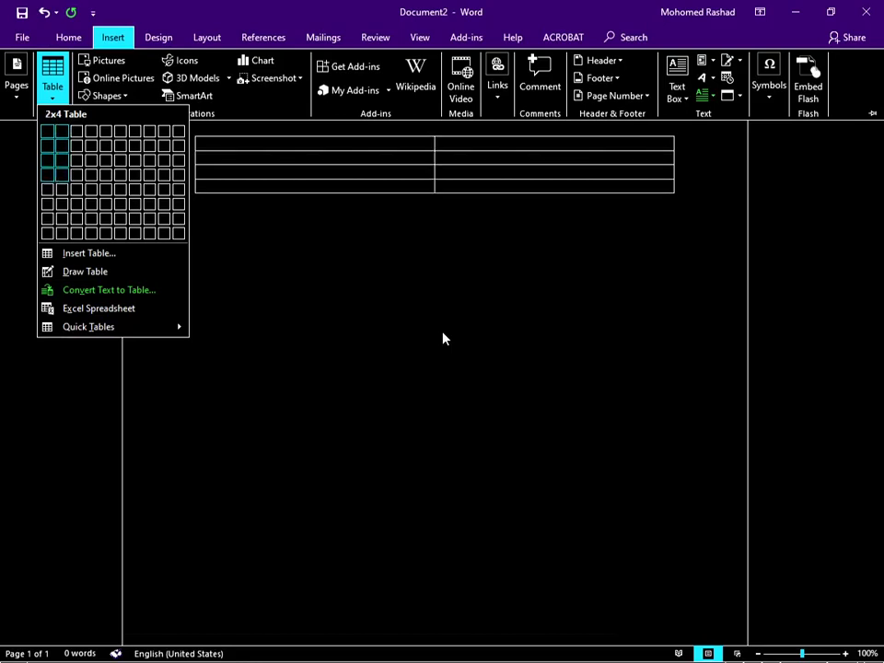
key("Left")
key("Up")
key("Up")
key("Up")
key("Right")
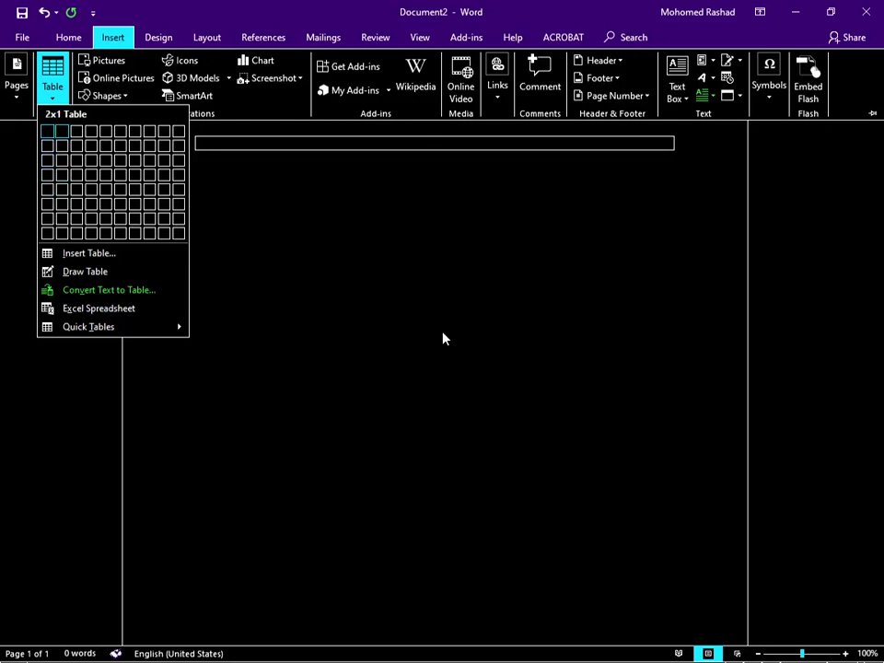
key("Right")
key("Right")
key("Right")
key("Right")
key("Left")
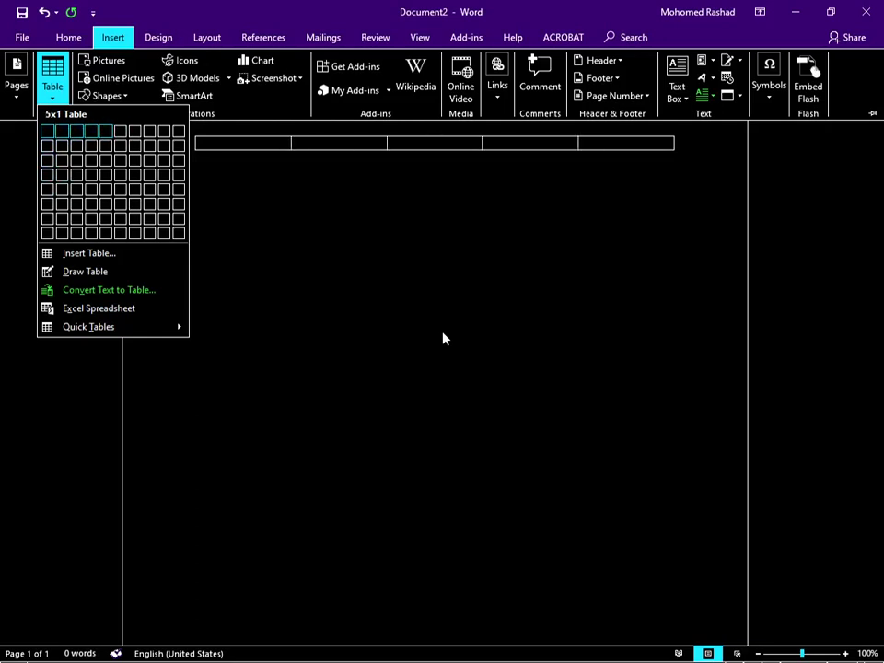
key("Left")
key("Left")
key("Left")
key("Left")
Review the other table options, from Quick Tables and Excel Spreadsheet up to Convert Text to Table and Insert Table.
key("Up")
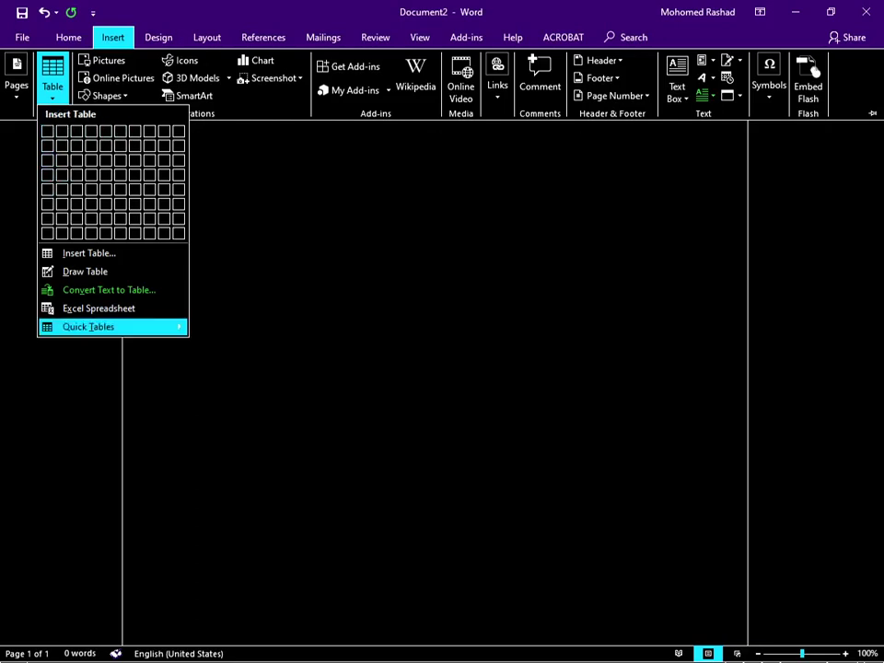
key("Up")
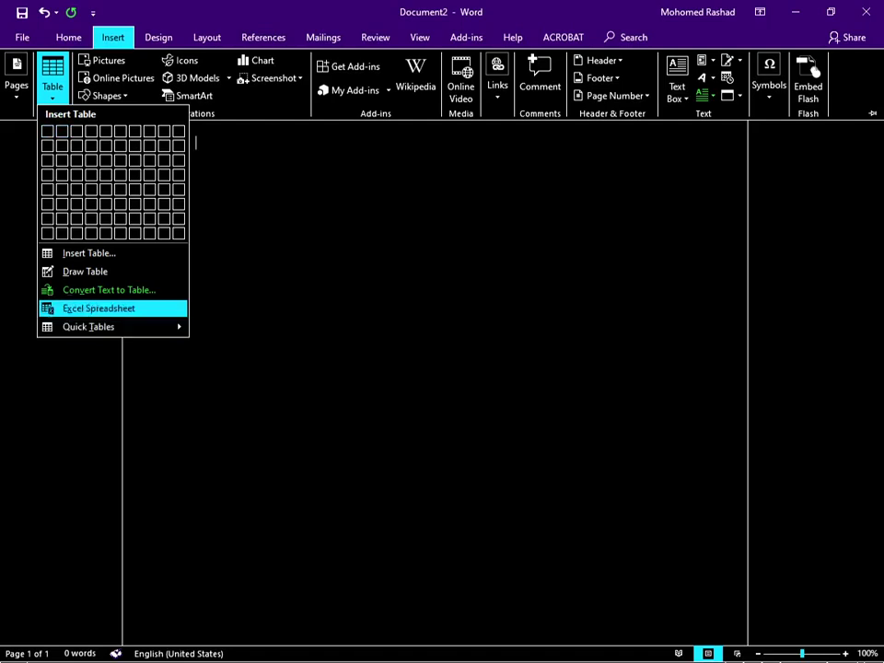
key("Up")
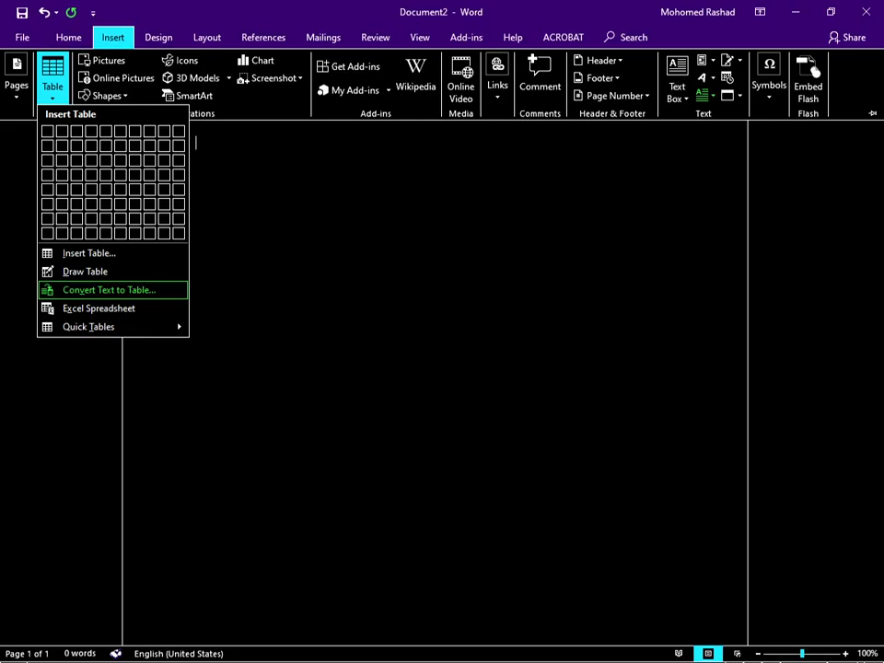
key("Up")
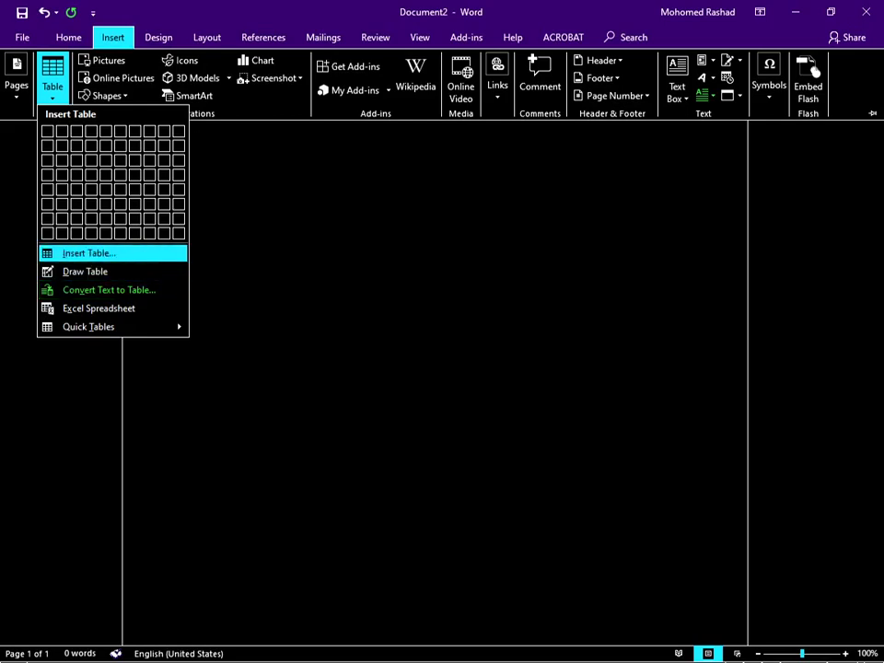
key("Up")
key("Down")
key("Up")
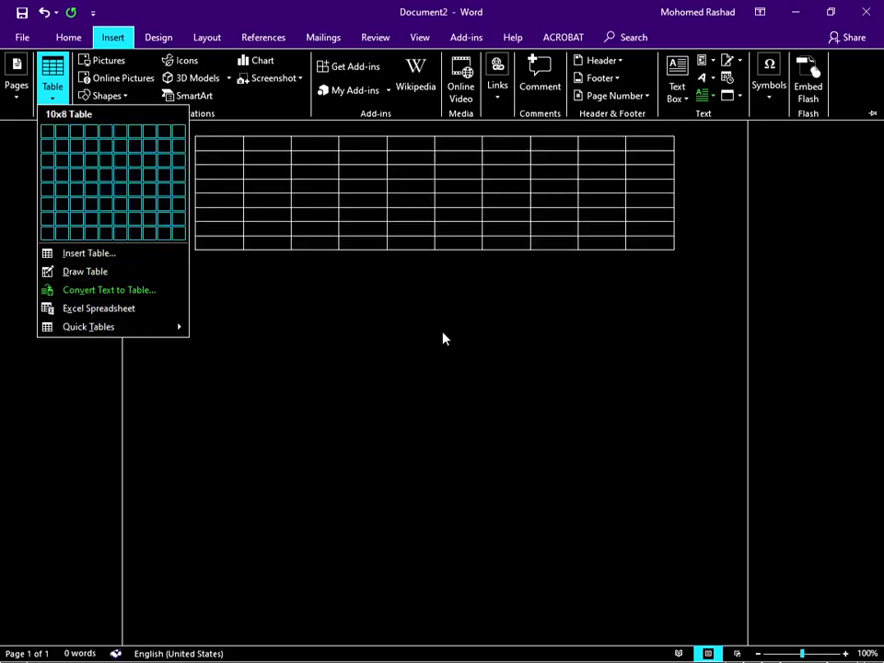
Insert a table with two columns and two rows into the empty document.
key("Up")
key("Down")
key("Home")
key("End")
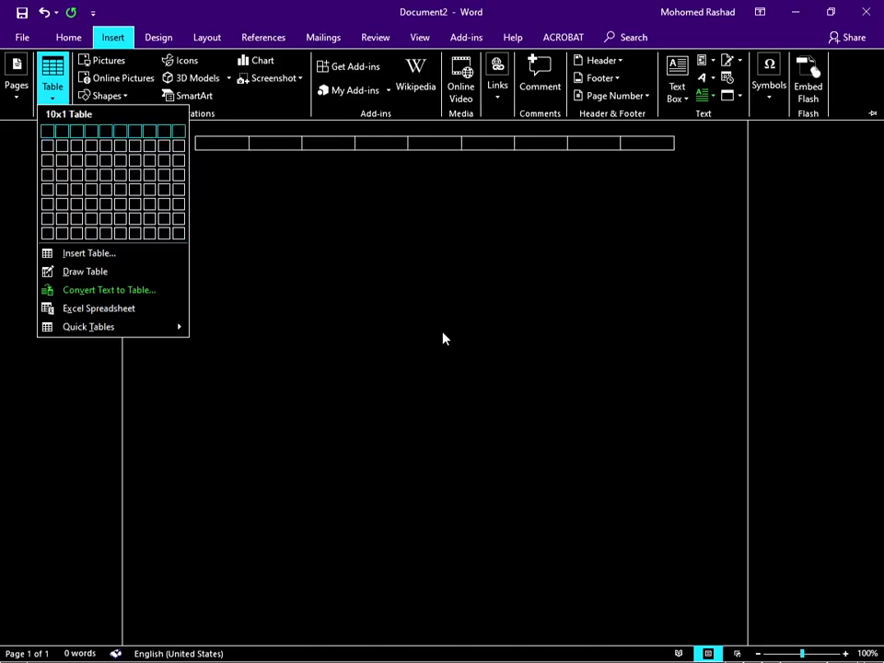
key("Home")
key("Right")
key("Down")
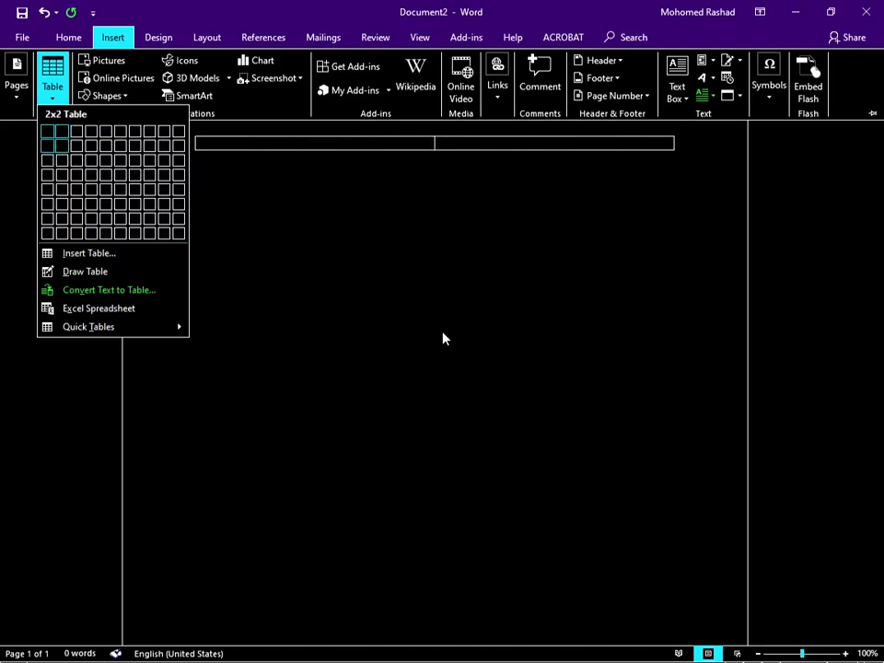
key("Return")
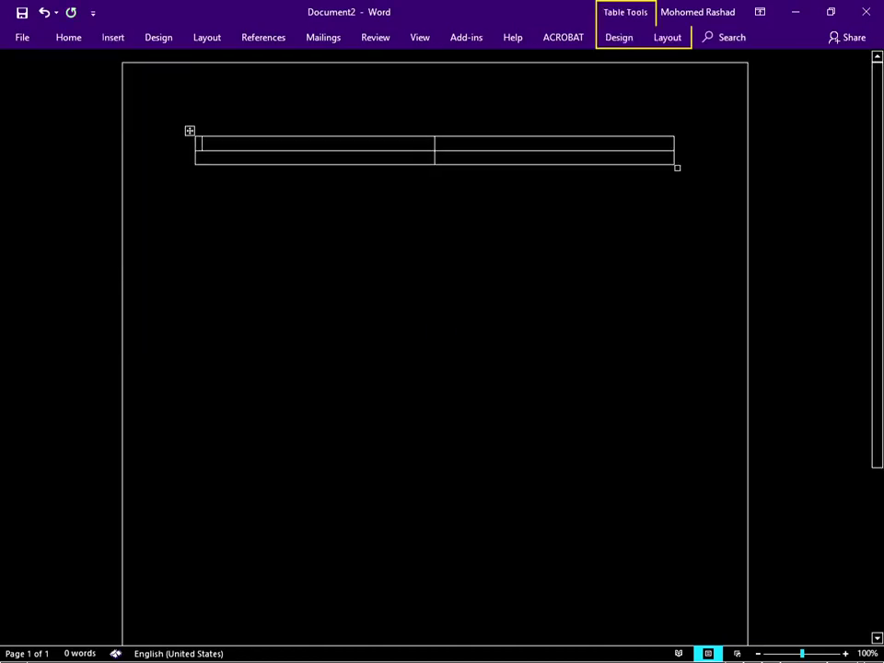
Step through the second-row cells of the new table to the empty paragraph below it.
left_click(199, 158)
left_click(439, 158)
left_click(676, 156)
left_click(195, 172)
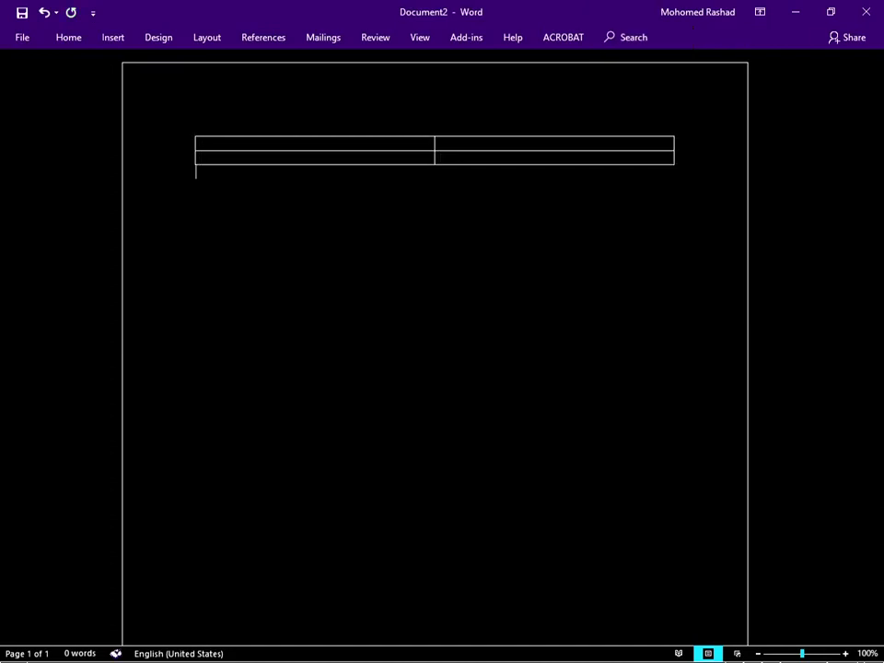
Fill the table's first row with the headers "Name" and "Age".
left_click(200, 143)
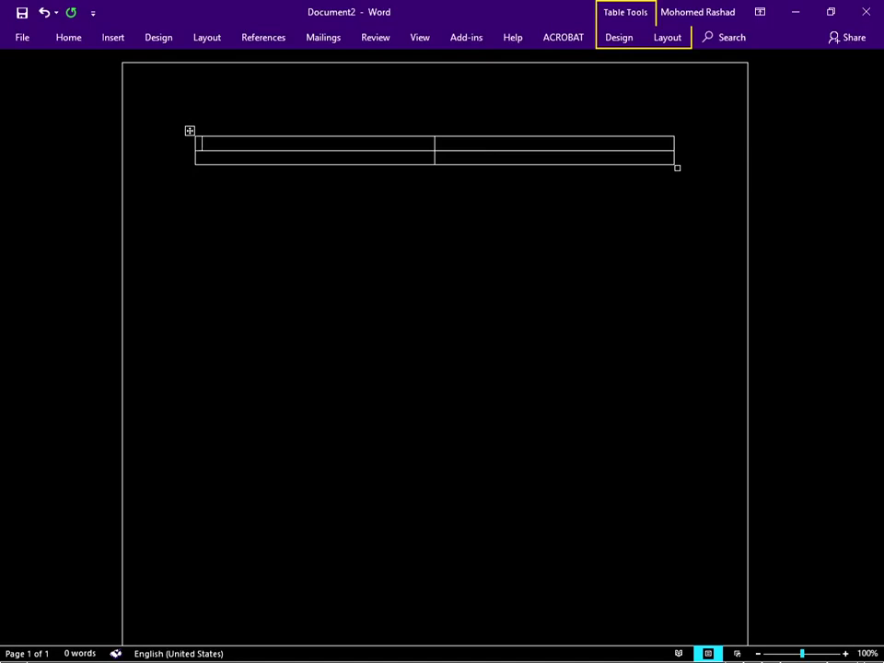
type("name")
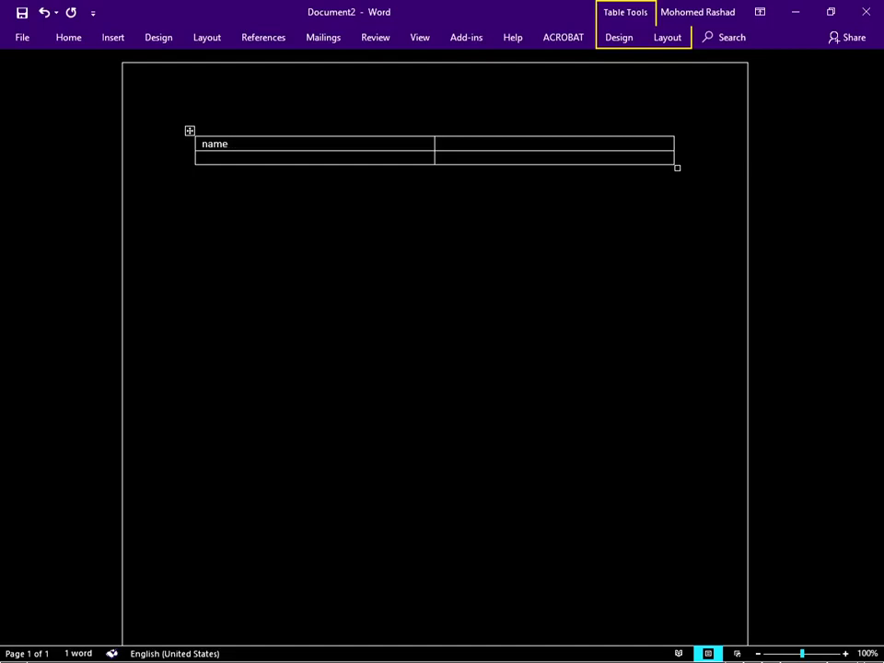
left_click(440, 143)
type("age")
key("Tab")
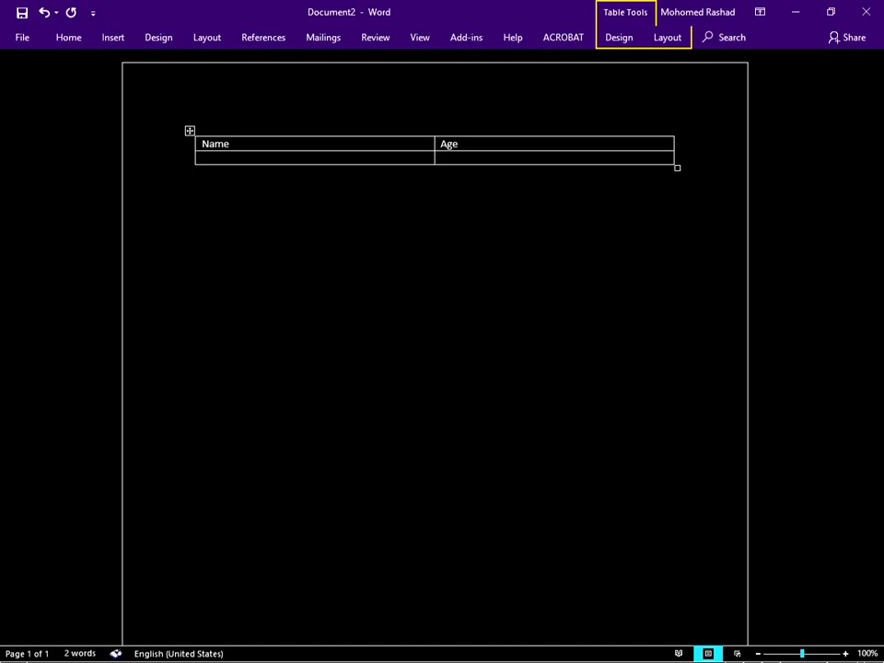
Enter the person's first name and the age 15 in the second row, and add an empty third row.
type("John")
key("Tab")
type("15")
key("Tab")
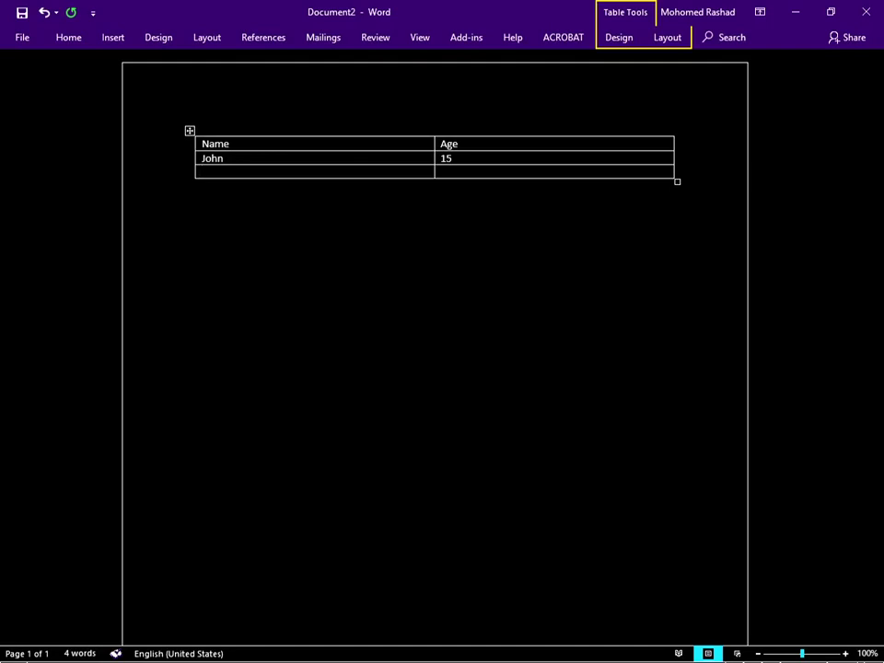
Switch to Kontakt Factory Selection Manual English.pdf in Word, select its entire content and clear the selection.
key("super+d")
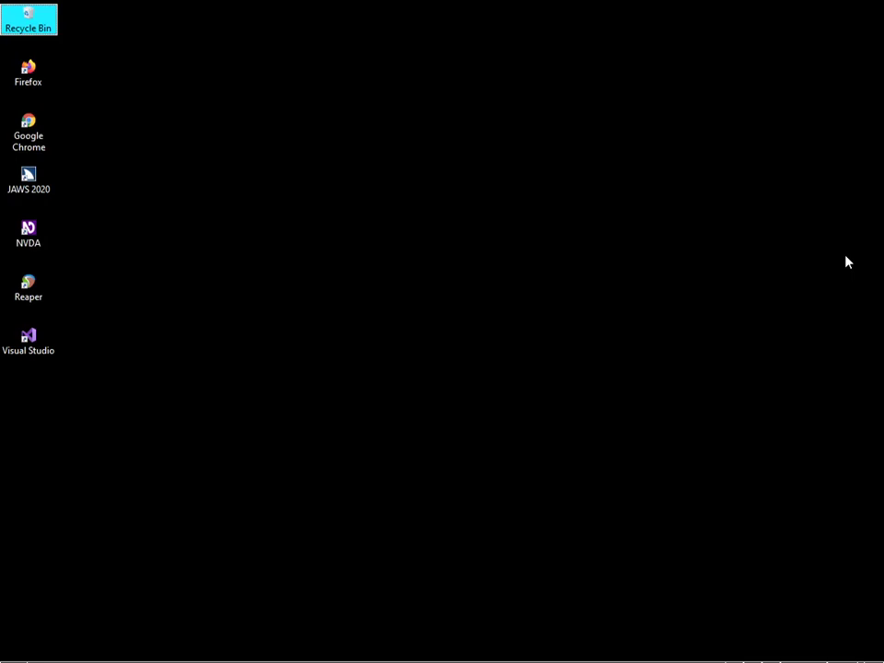
key("alt+Tab")
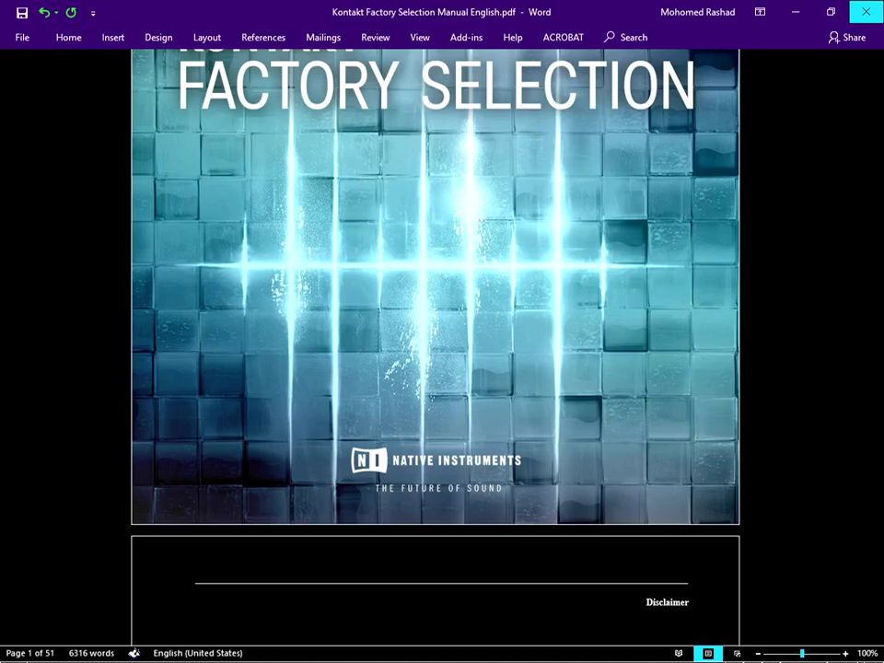
key("ctrl+a")
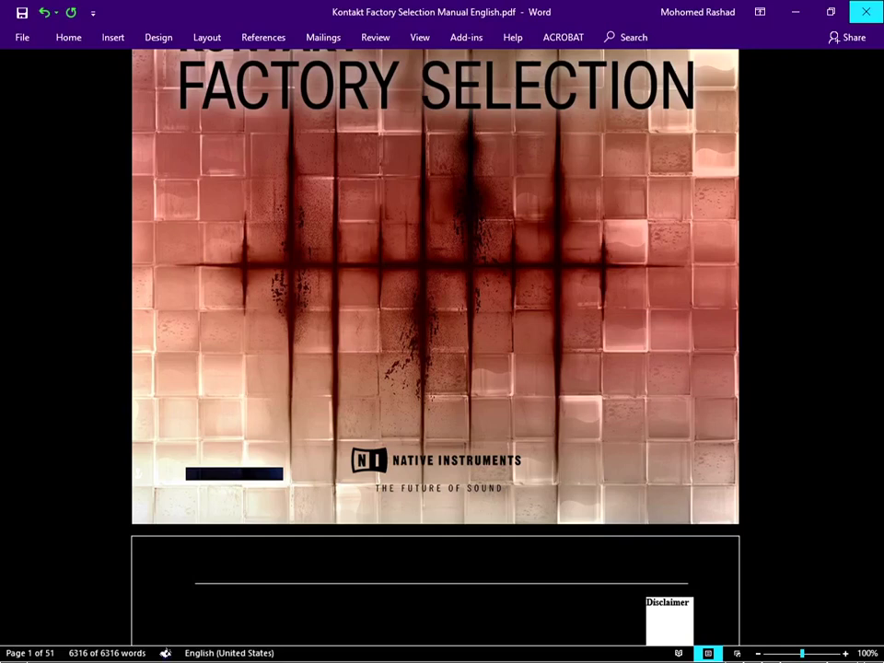
key("Left")
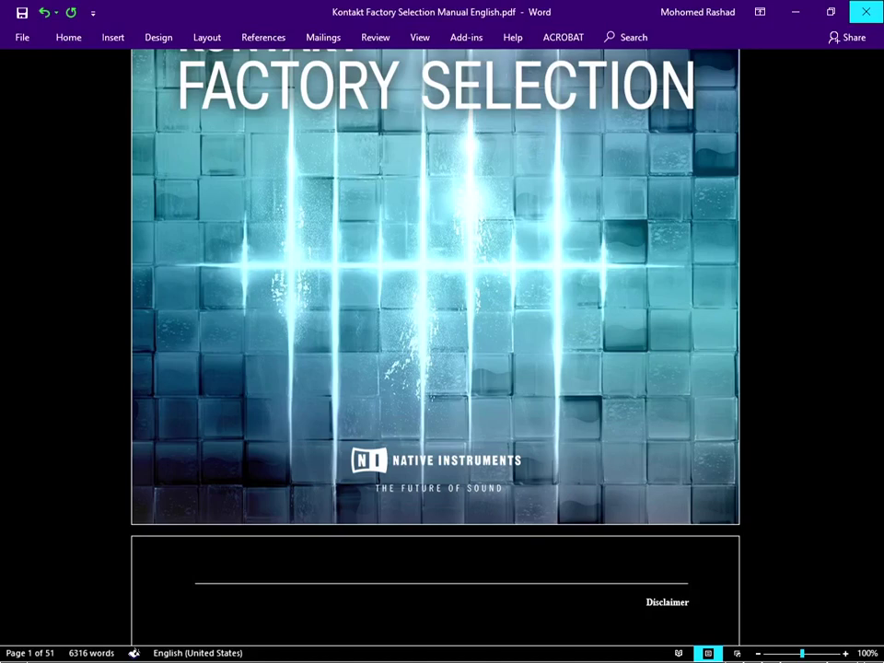
Move through the manual's headings from "Welcome to the KONTAKT FACTORY SELECTION Library" to section 2.1.1 "Band".
left_click(195, 213)
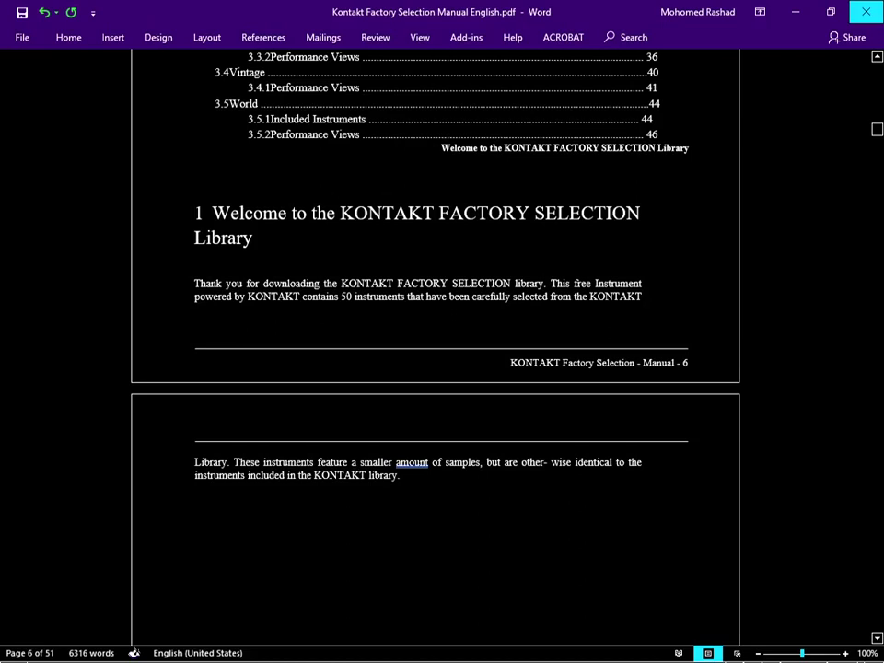
left_click(194, 213)
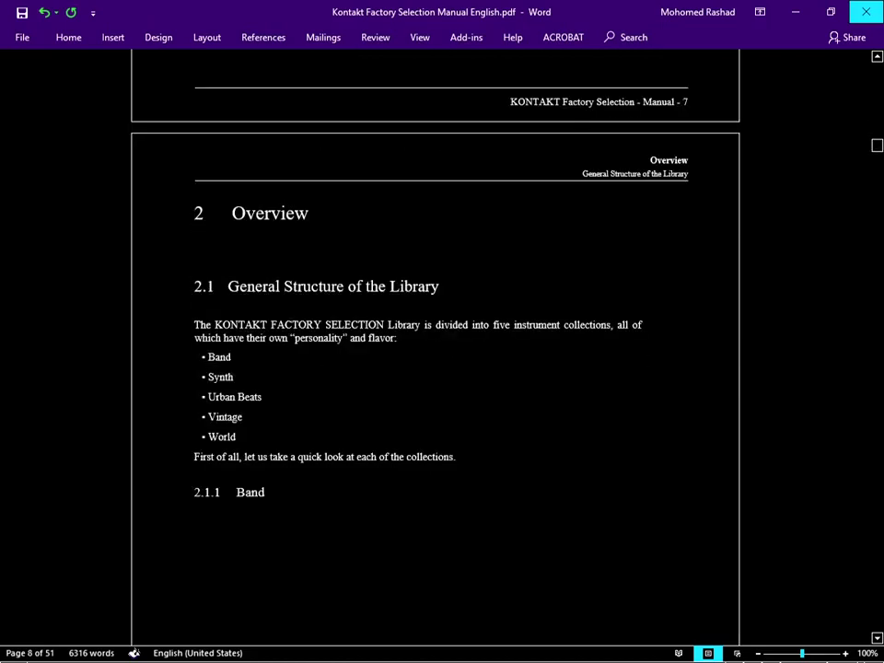
left_click(194, 287)
left_click(195, 492)
Close the manual in Word and open Kontakt Factory Selection Manual English.pdf from the desktop.
key("alt+F4")
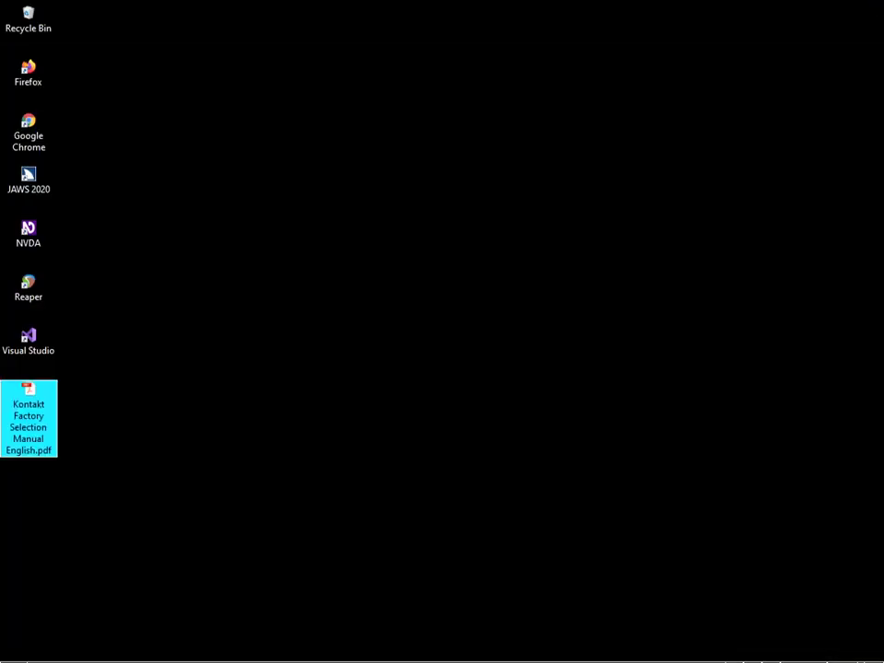
key("Return")
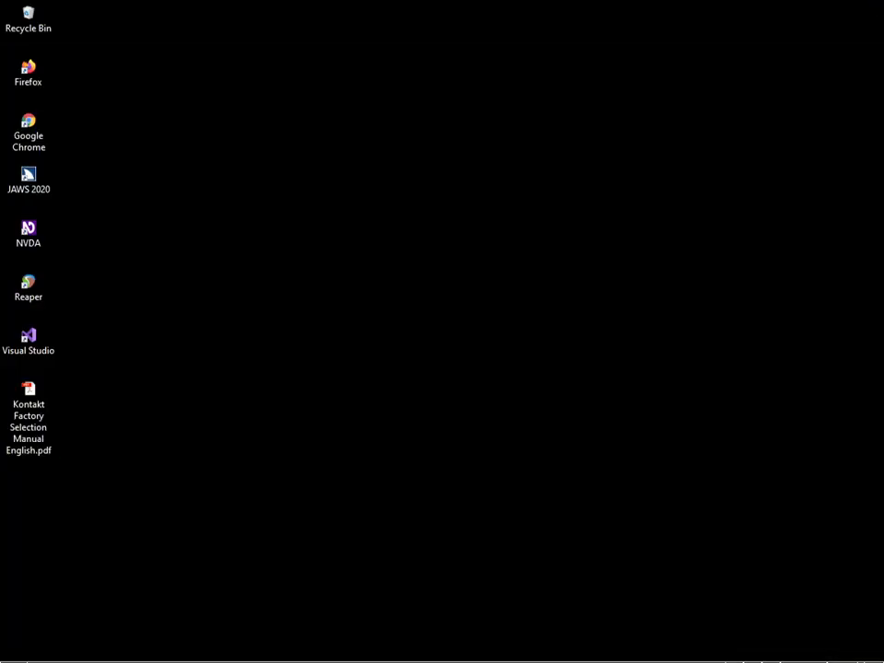